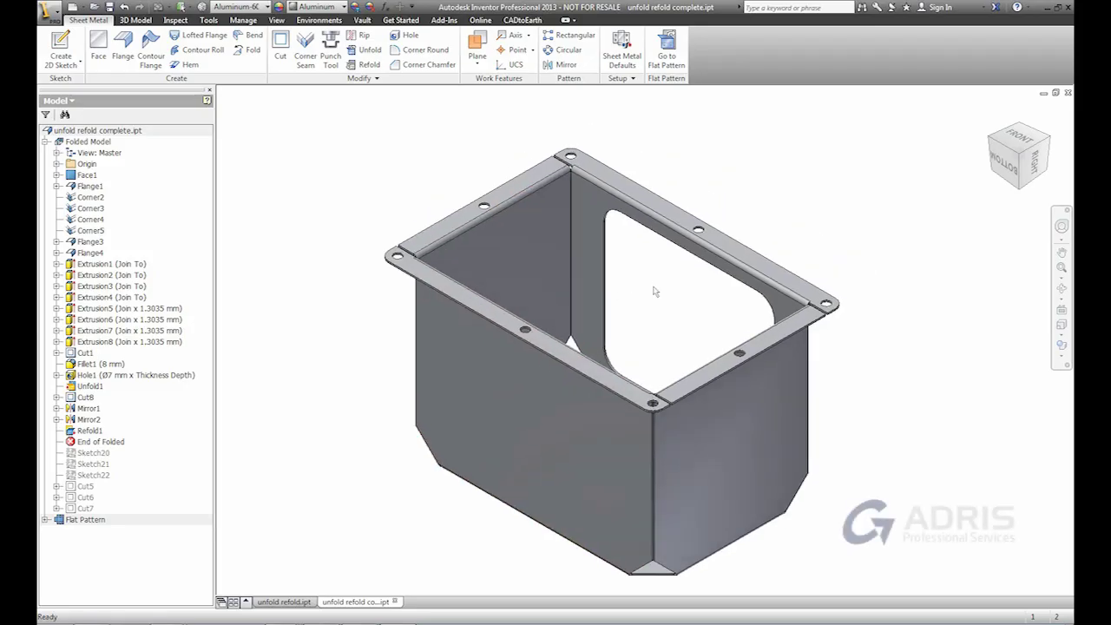
Orbit, zoom and pan the box to inspect it from below, then return to a front view.
mouse_move(645, 234)
mouse_down()
mouse_move(725, 298)
mouse_move(664, 298)
mouse_move(620, 280)
mouse_up()
scroll(620, 280, up, 5)
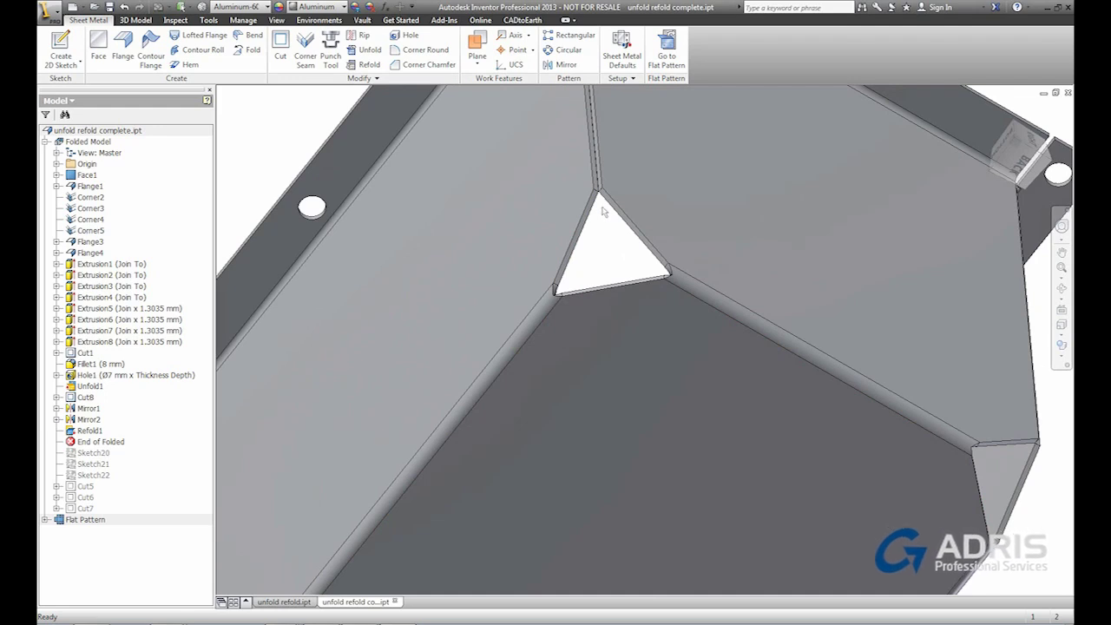
scroll(612, 253, down, 3)
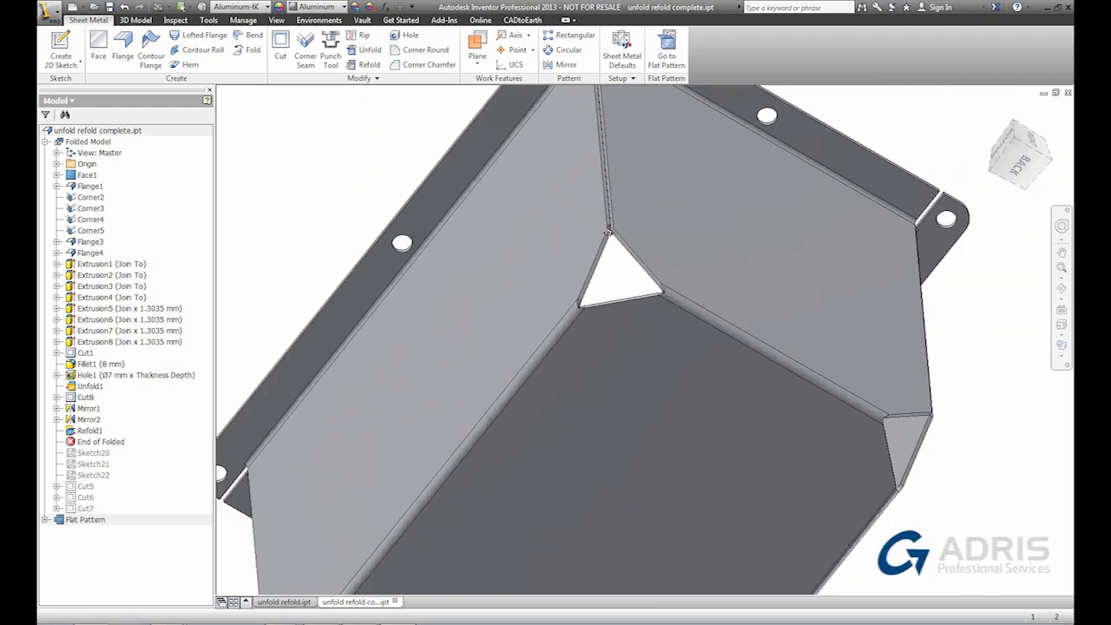
scroll(613, 252, up, 2)
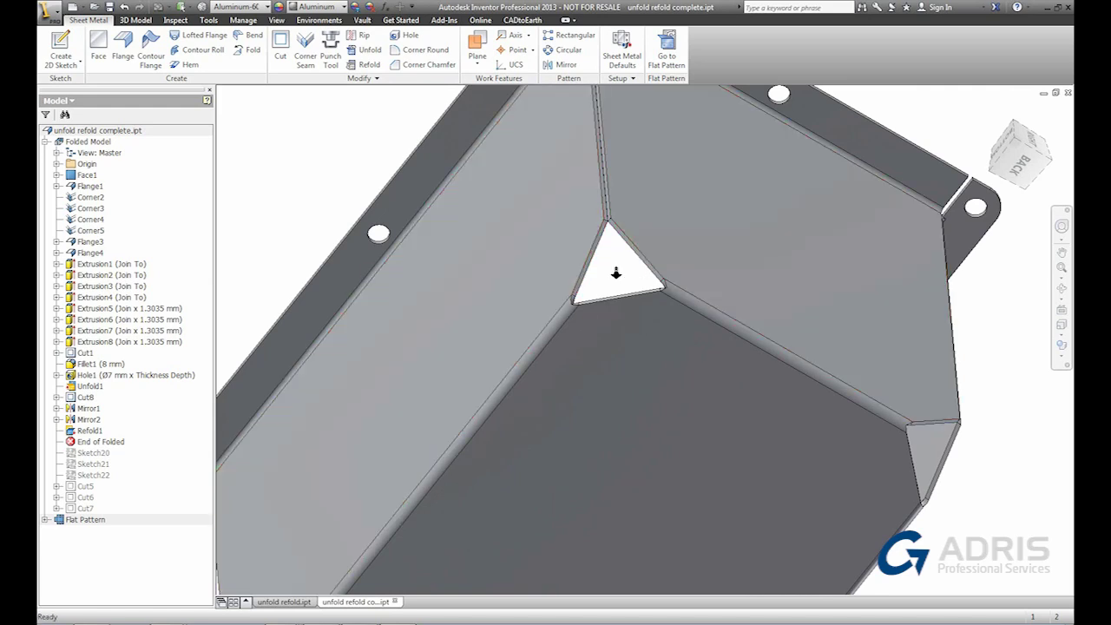
scroll(615, 260, down, 3)
scroll(612, 261, up, 1)
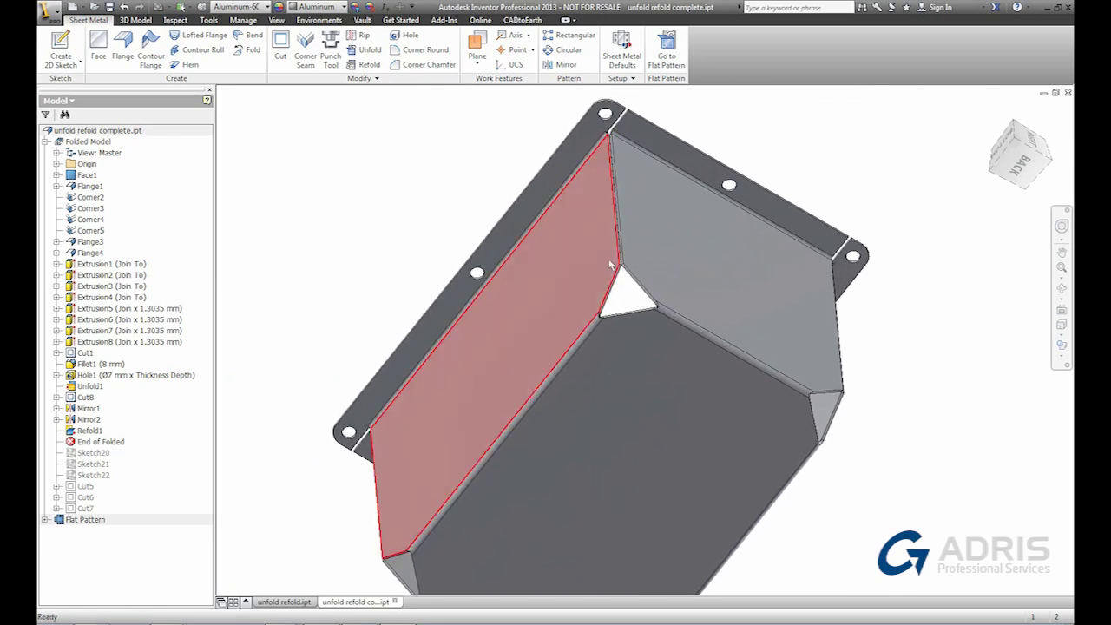
middle_drag(648, 314, 646, 276)
scroll(626, 266, down, 3)
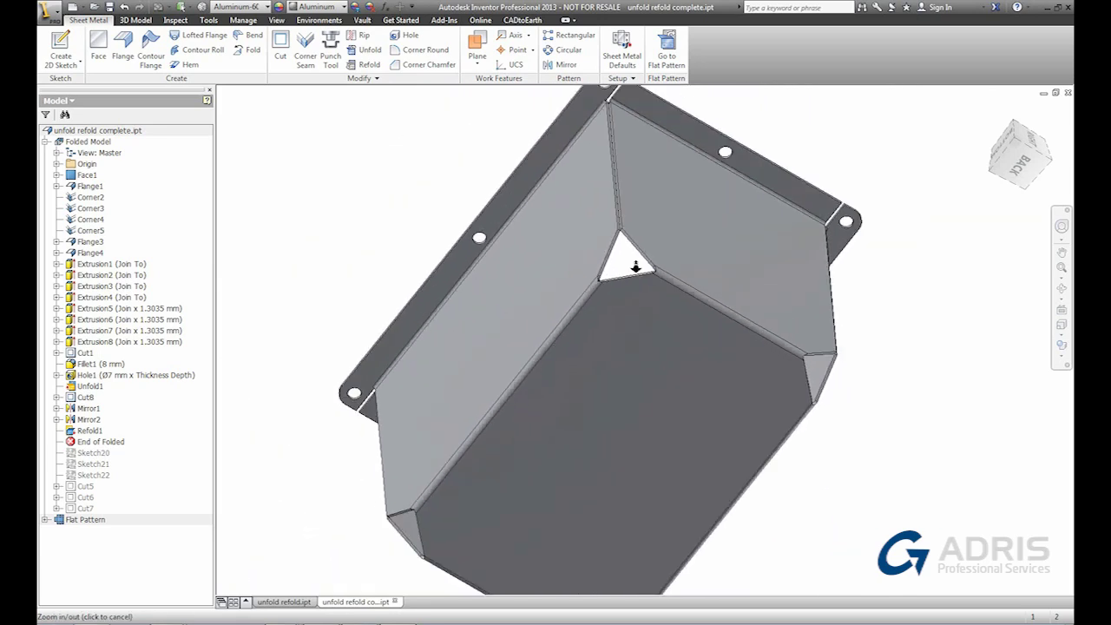
scroll(637, 265, down, 2)
key(F4)
mouse_move(642, 286)
mouse_down()
mouse_move(630, 368)
mouse_move(722, 221)
mouse_up()
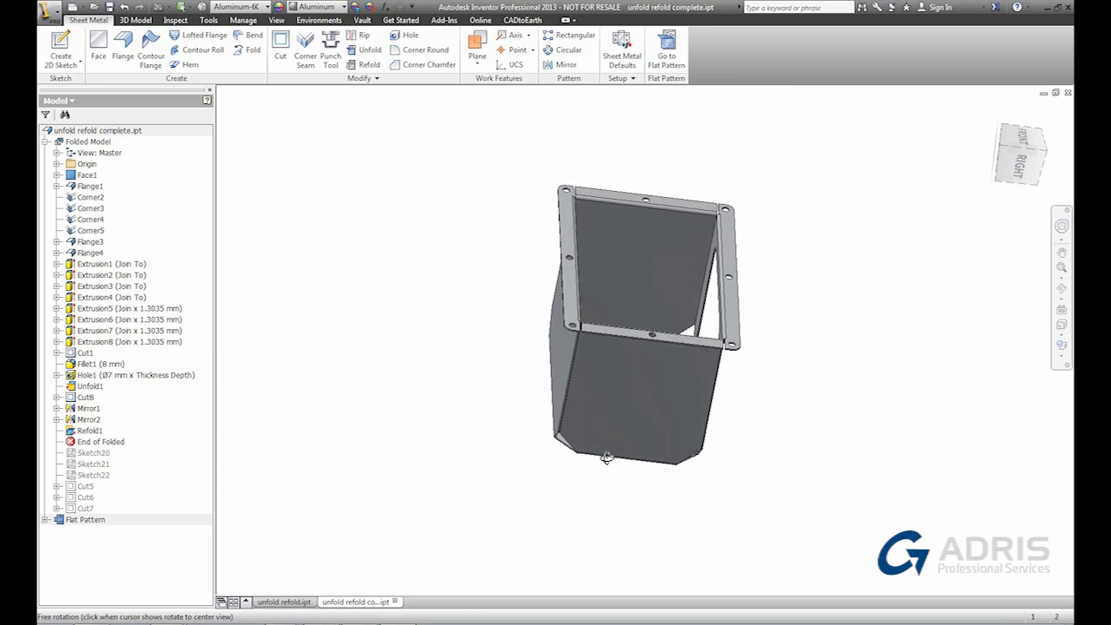
Create an empty sketch on the flat pattern face, then view the folded box isometrically.
click(667, 55)
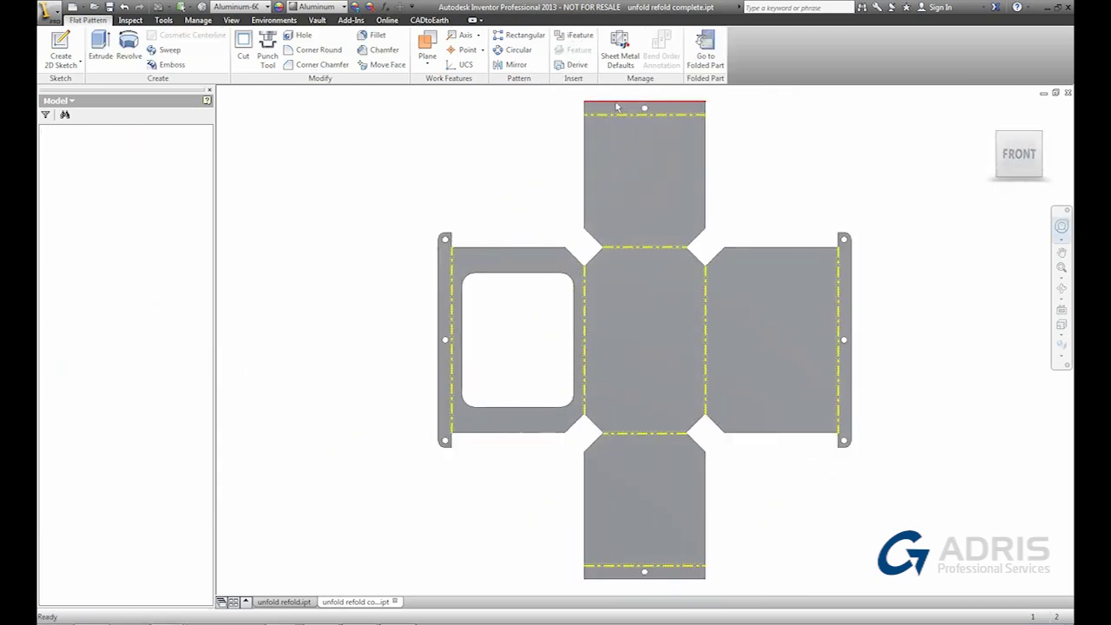
click(60, 43)
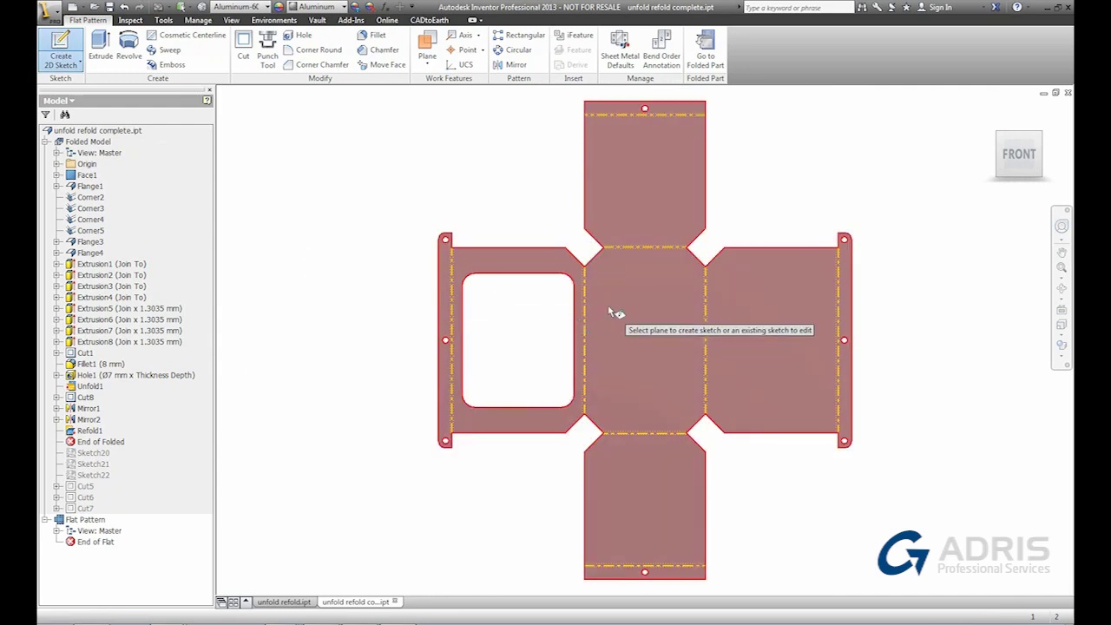
click(608, 311)
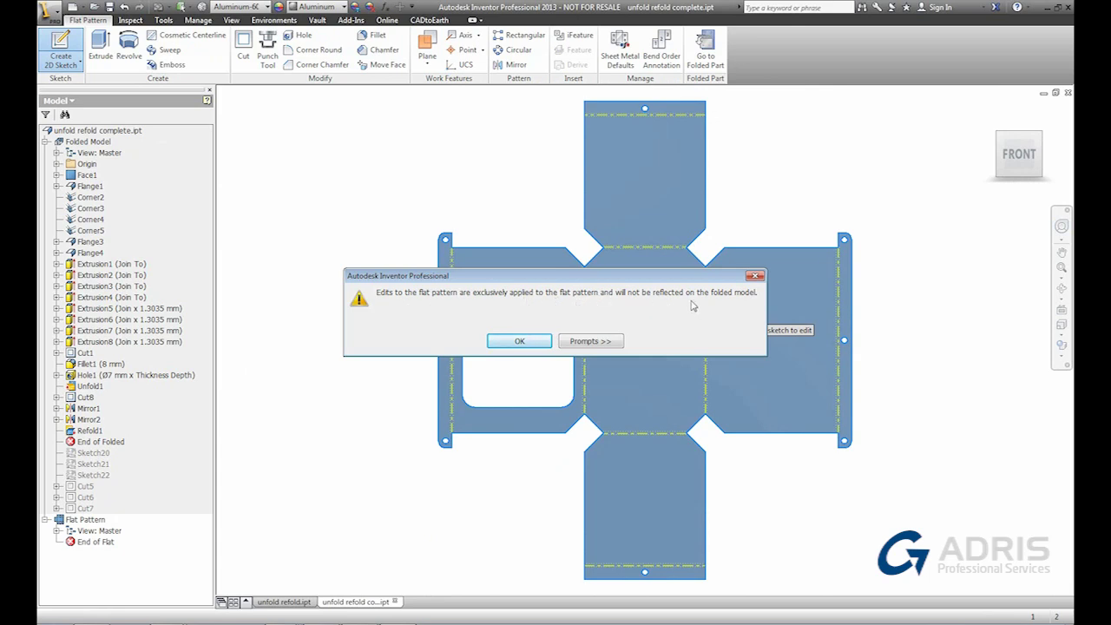
click(520, 340)
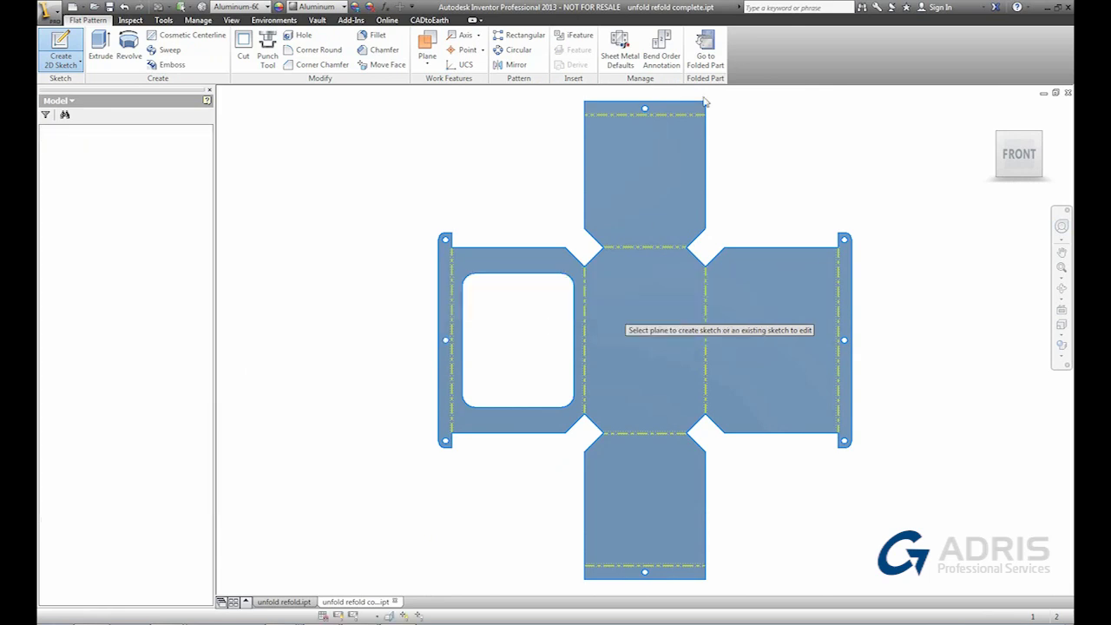
click(972, 63)
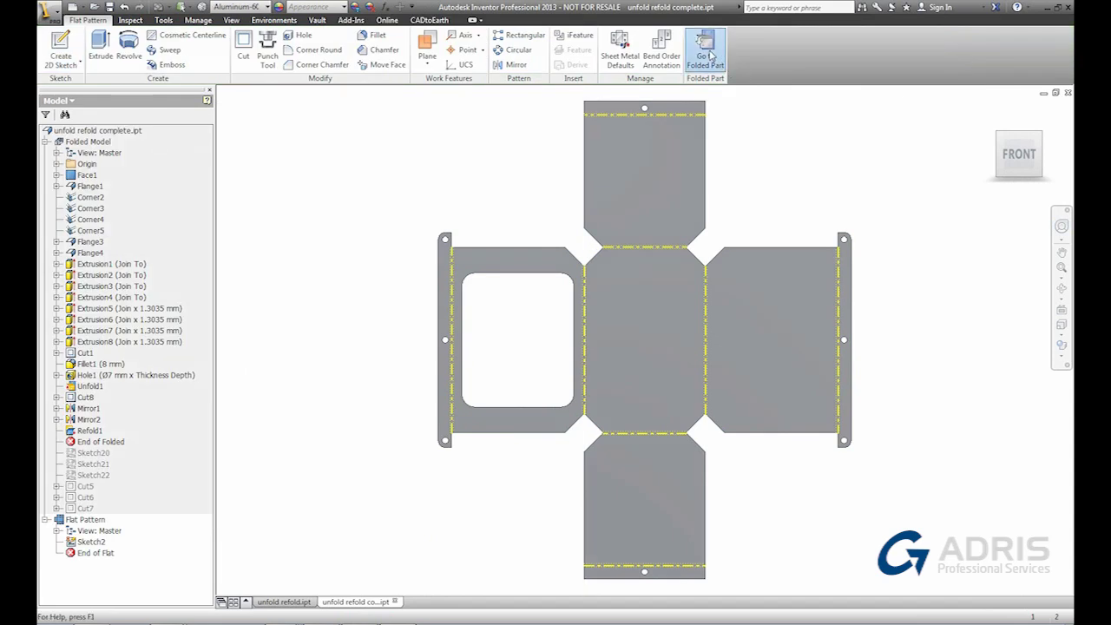
click(710, 55)
shift+middle_drag(608, 364, 686, 390)
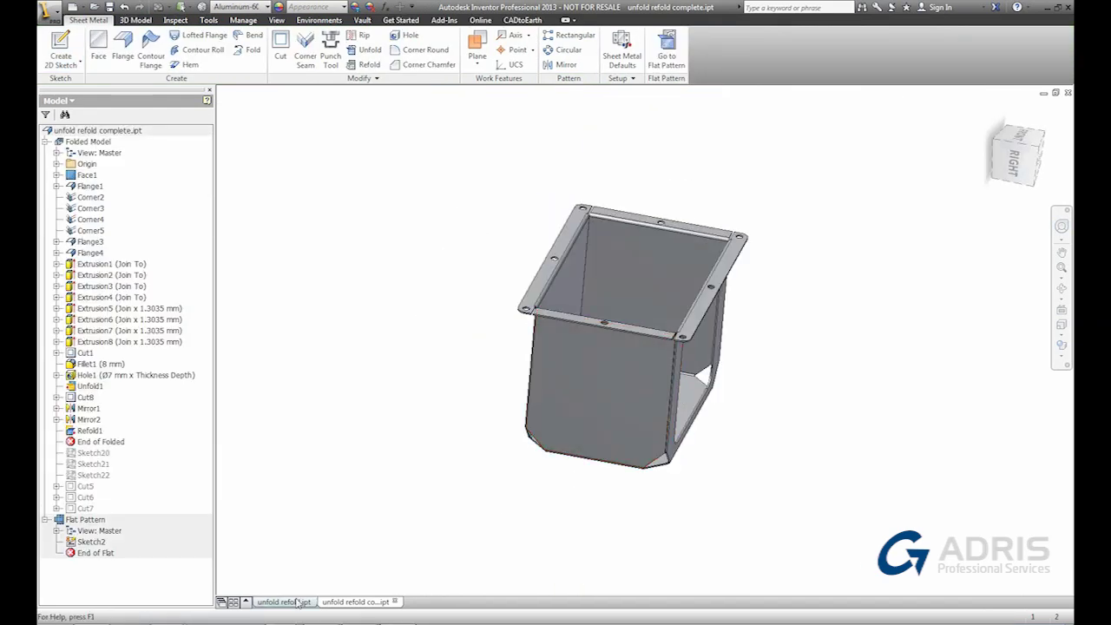
In unfold refold.ipt, start an Unfold with the base face as the stationary face.
click(297, 603)
mouse_move(736, 290)
shift+middle_down()
mouse_move(630, 239)
mouse_move(660, 252)
shift+middle_up()
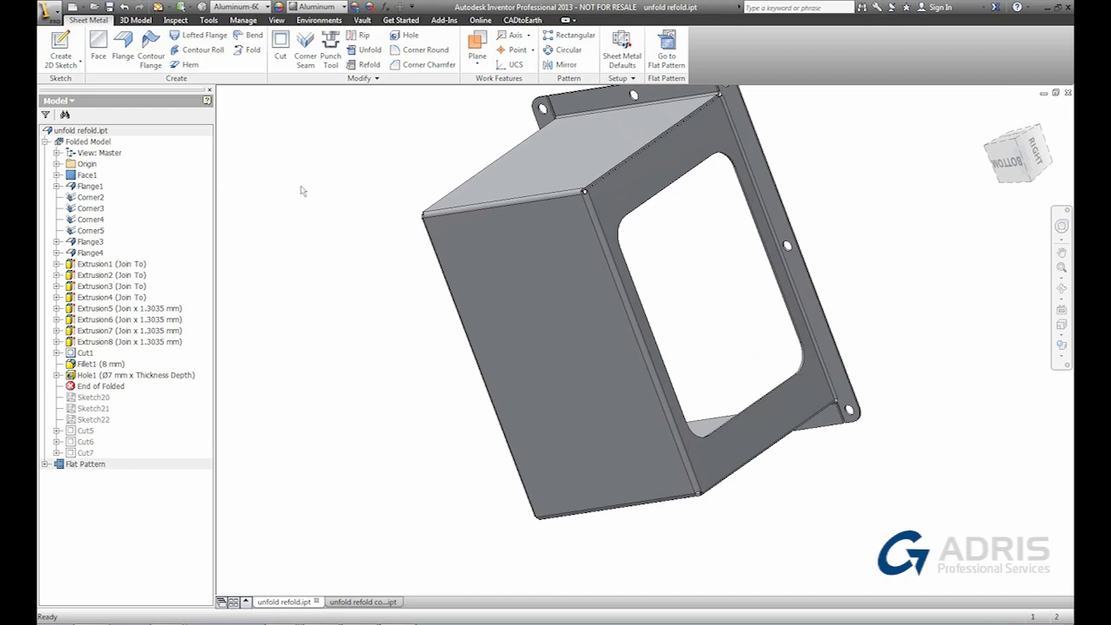
click(370, 51)
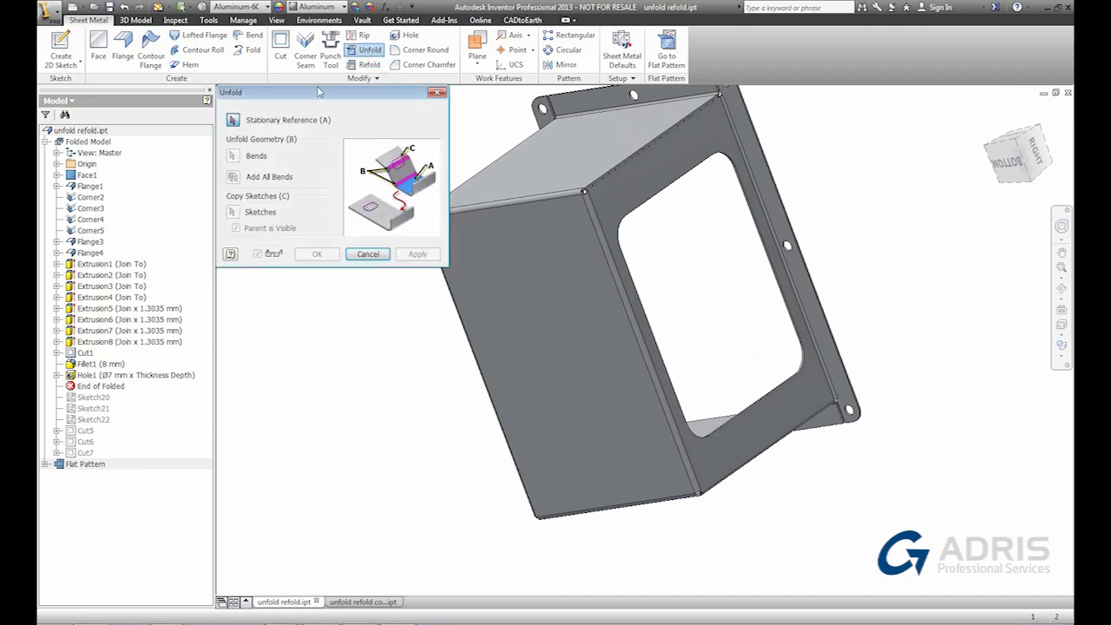
click(550, 326)
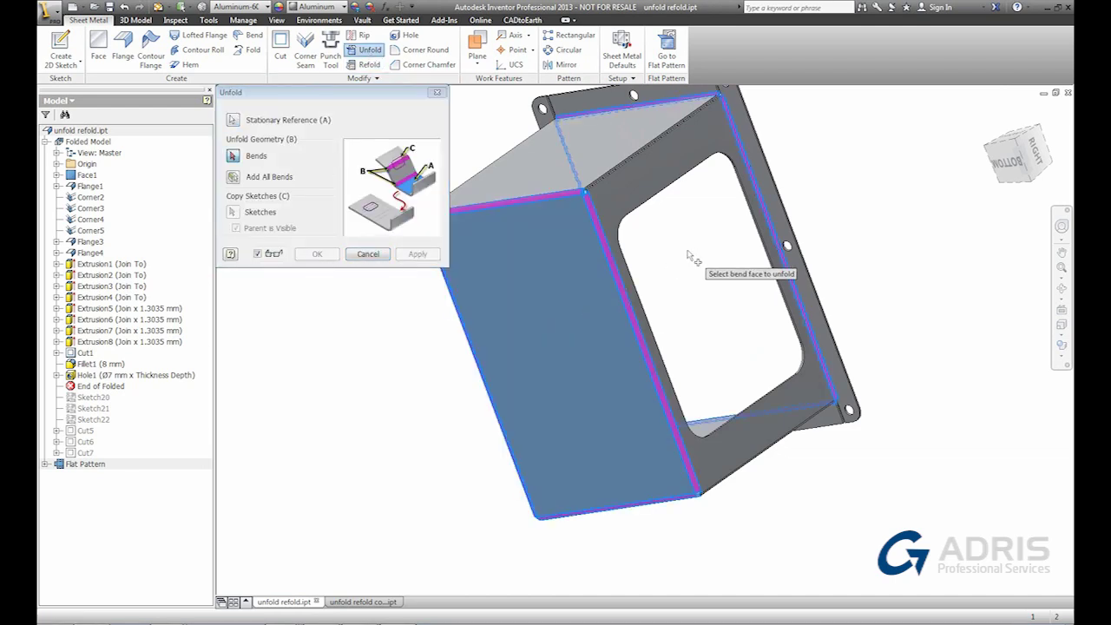
middle_drag(686, 260, 730, 243)
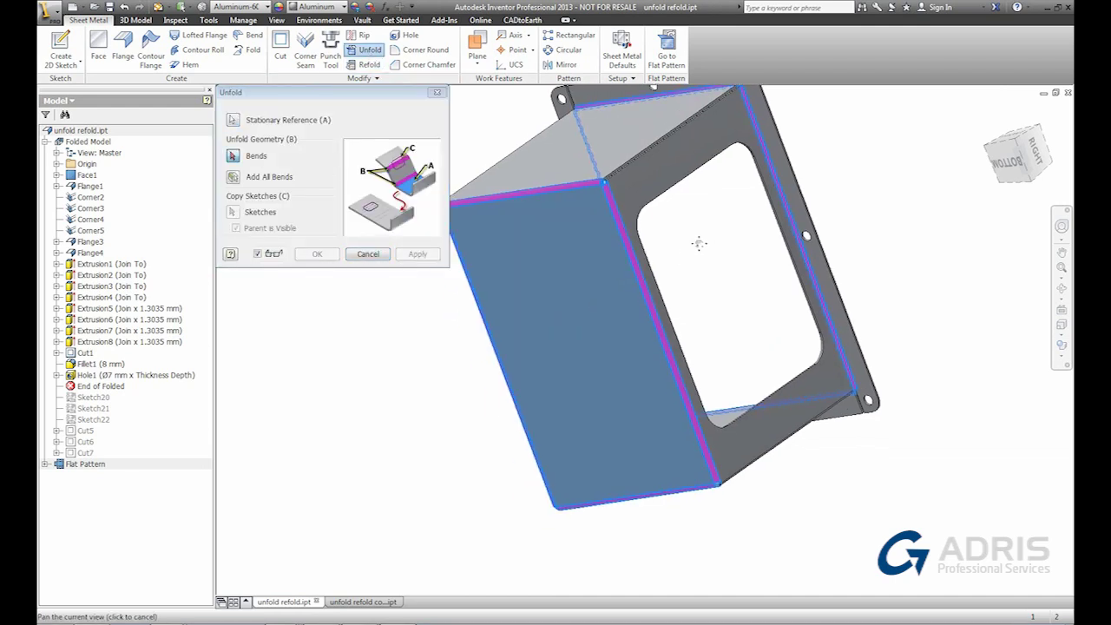
Select all four wall bends, including the cutout wall's bend, and apply the Unfold.
click(595, 183)
click(571, 186)
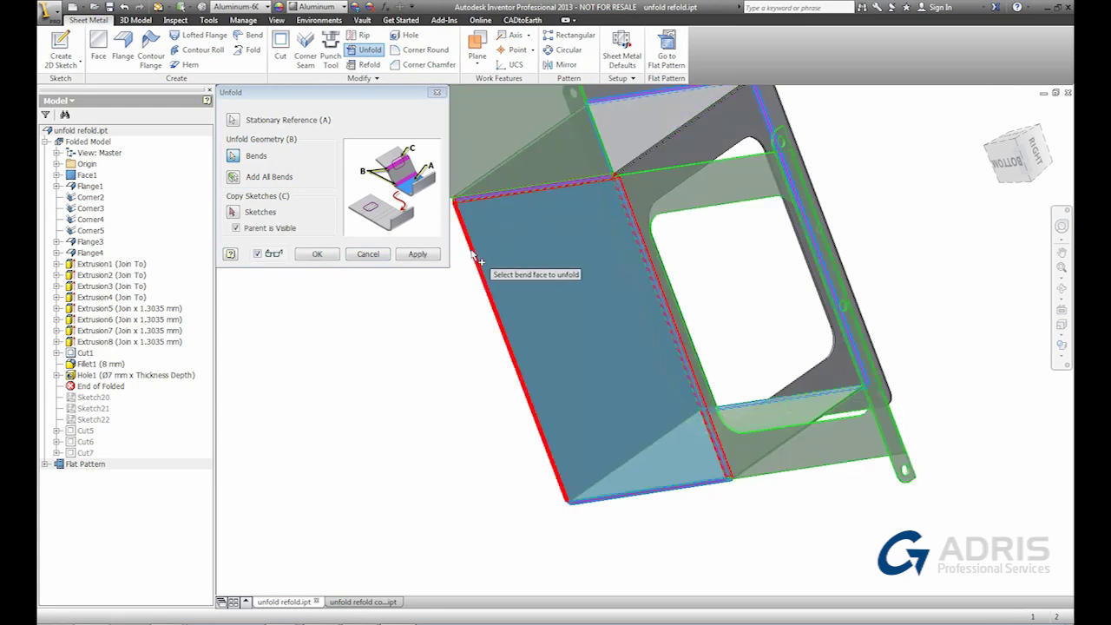
click(570, 349)
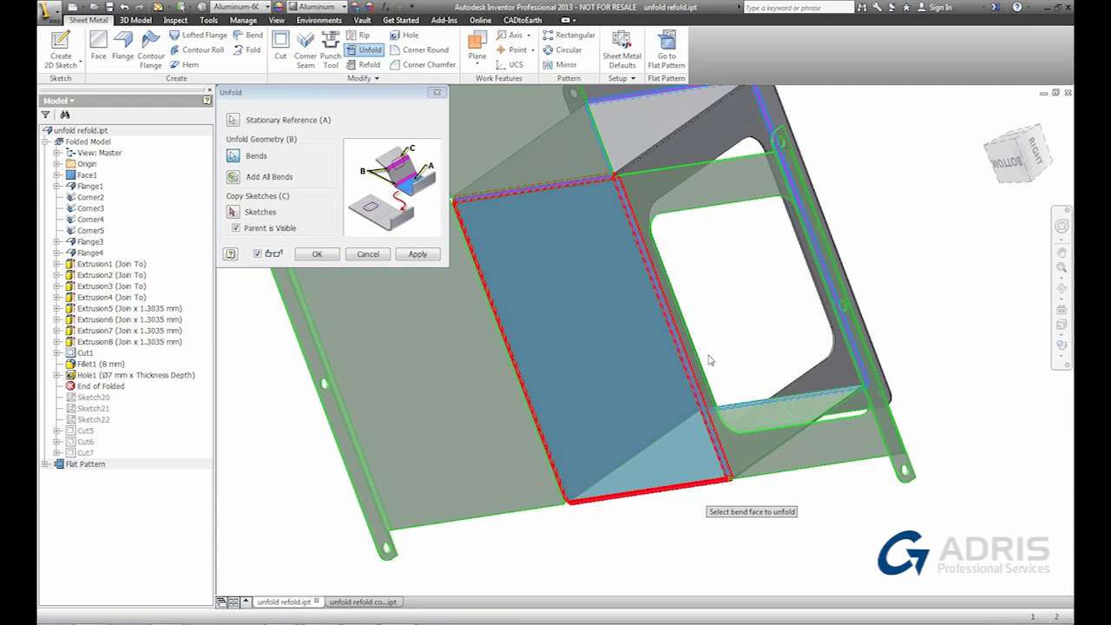
shift+middle_drag(737, 278, 610, 382)
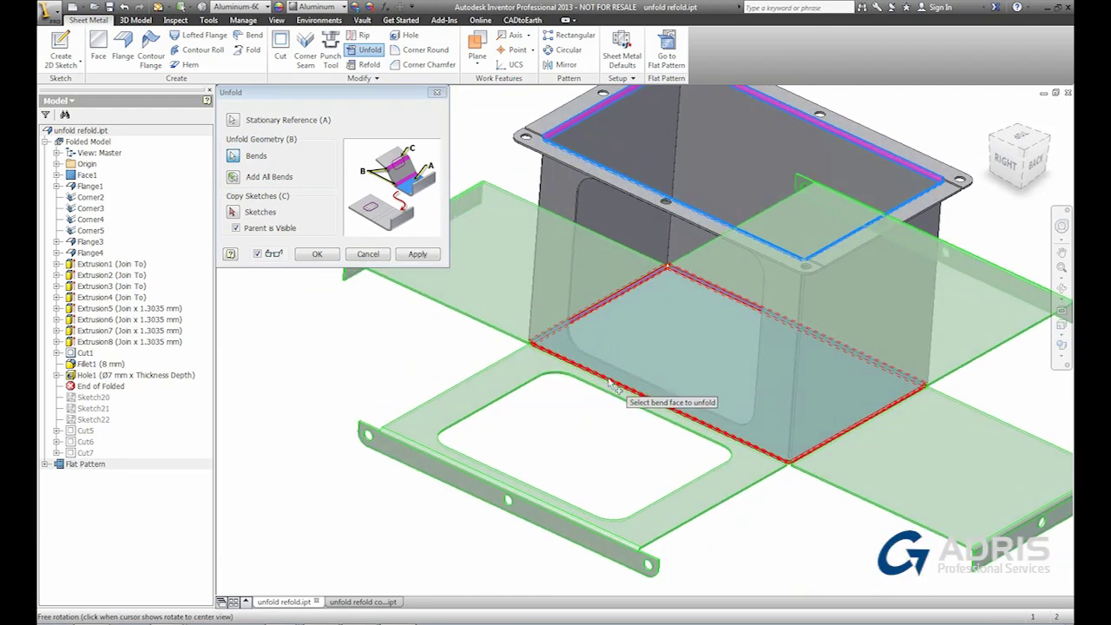
ctrl+click(636, 375)
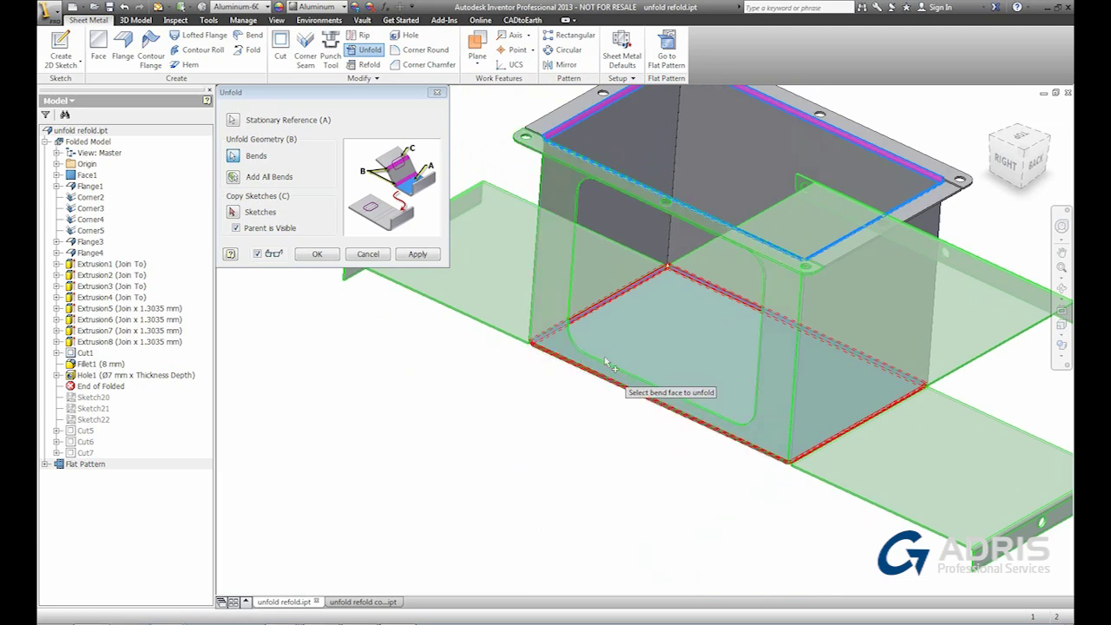
click(804, 330)
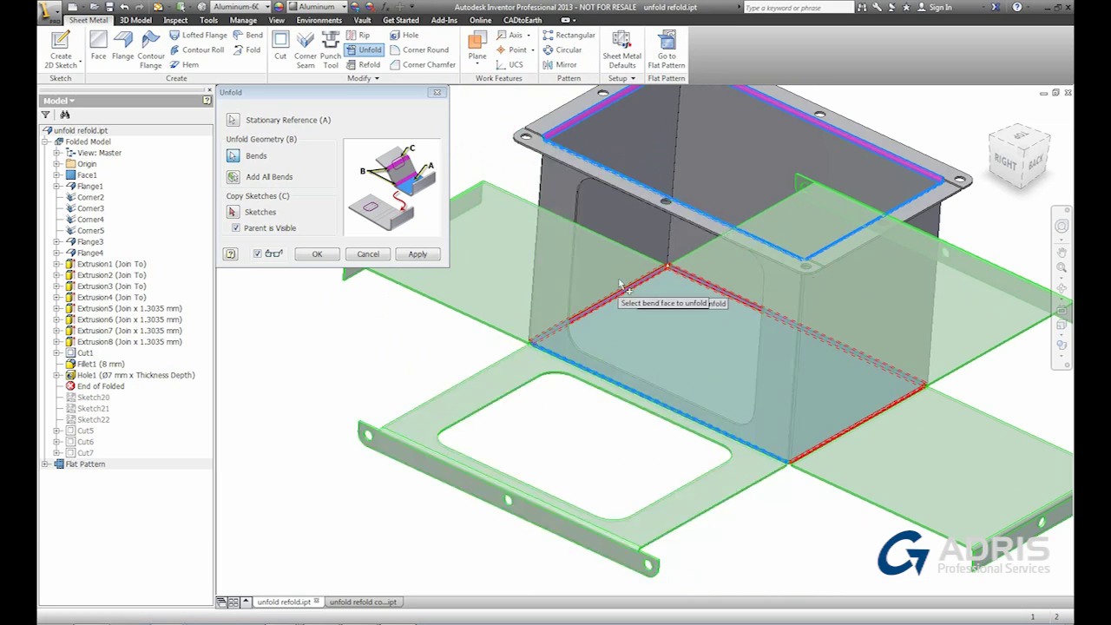
click(317, 254)
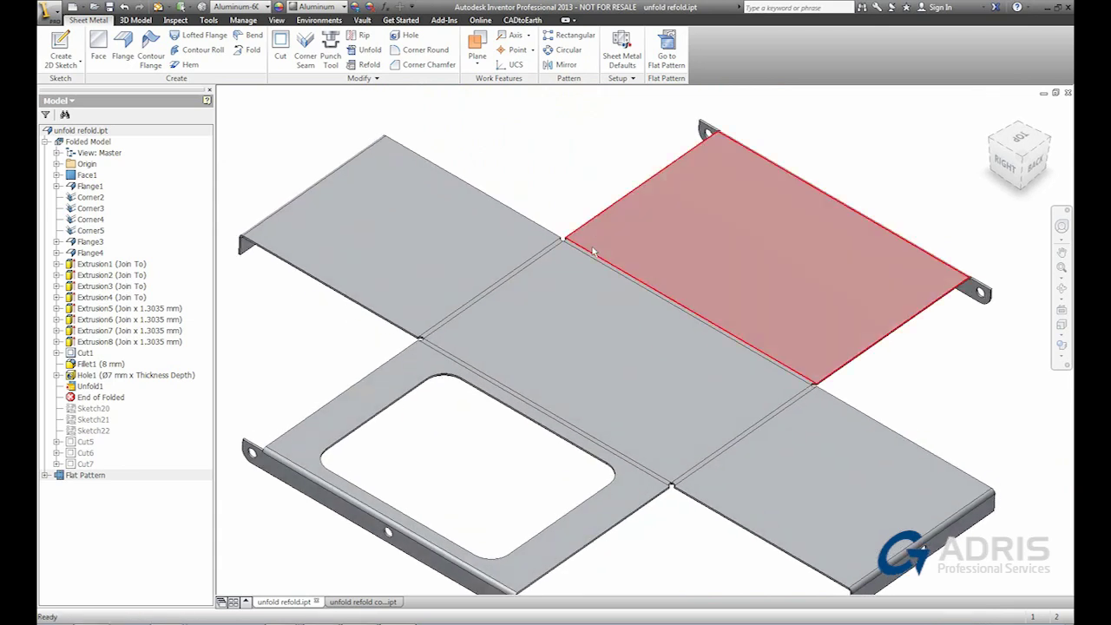
Sketch on the centre face and project its outline as construction geometry.
click(640, 314)
click(641, 314)
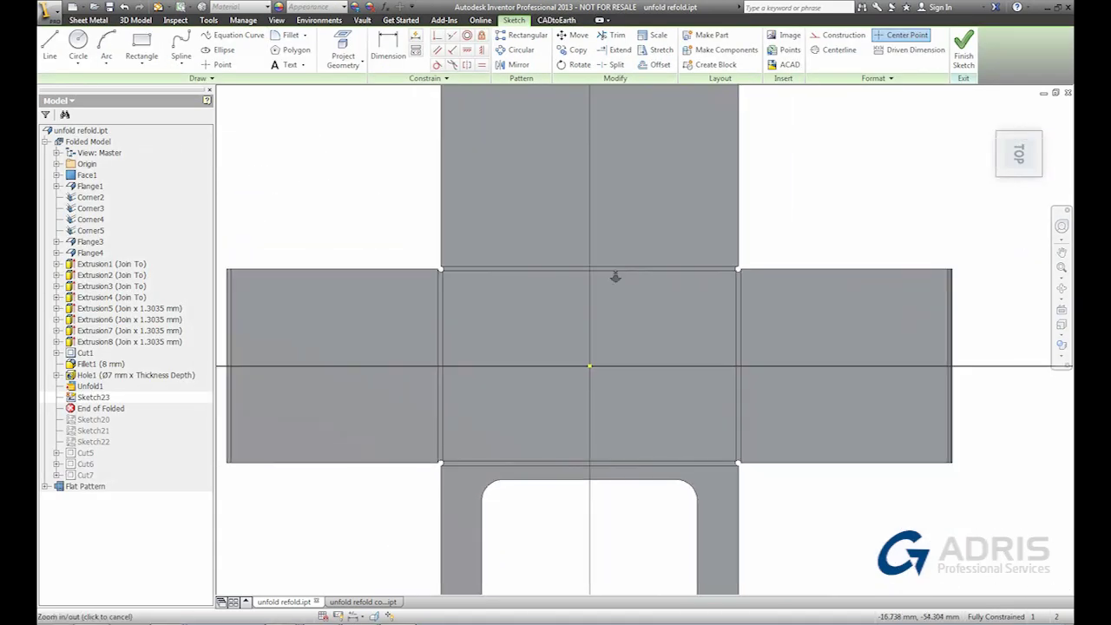
scroll(616, 272, down, 1)
mouse_move(712, 243)
middle_down()
mouse_move(645, 254)
mouse_move(611, 246)
middle_up()
click(343, 54)
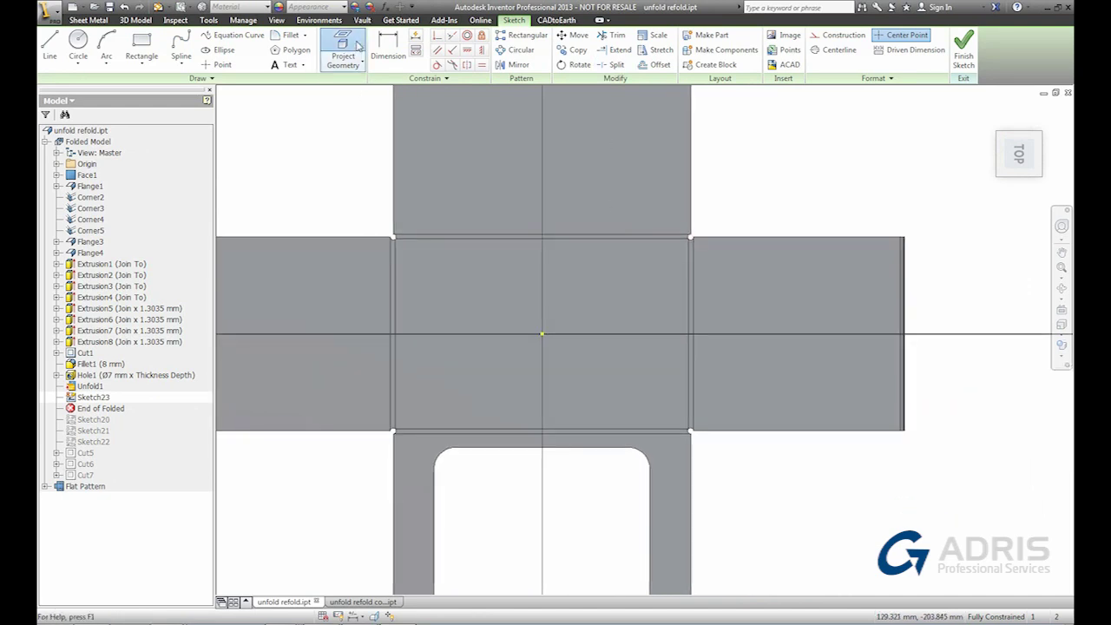
click(541, 260)
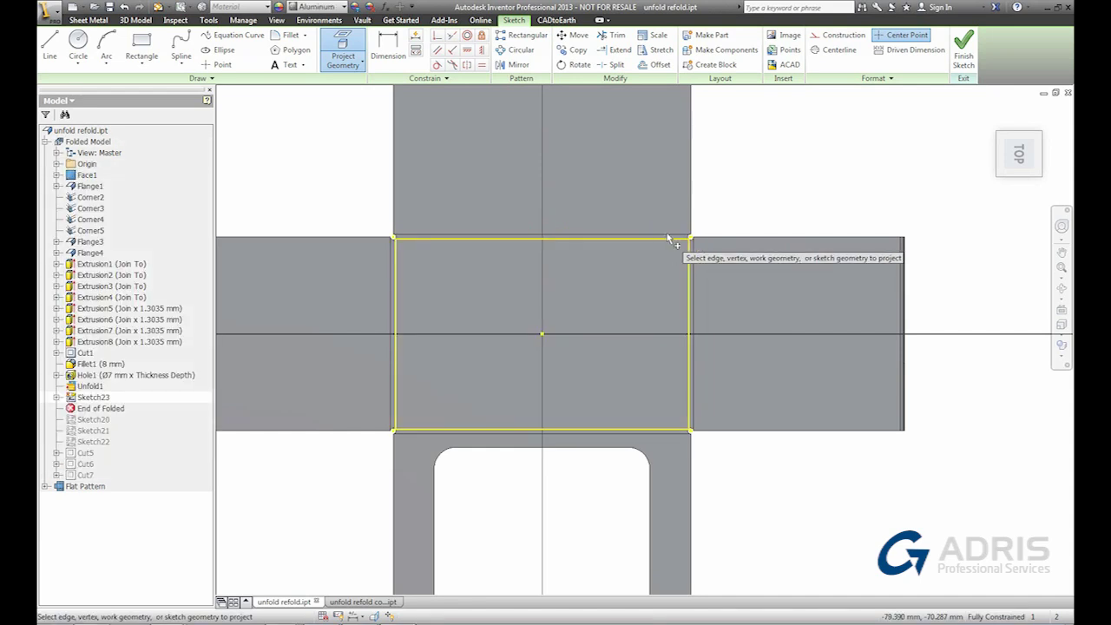
scroll(672, 244, down, 1)
scroll(685, 252, up, 1)
scroll(684, 252, up, 3)
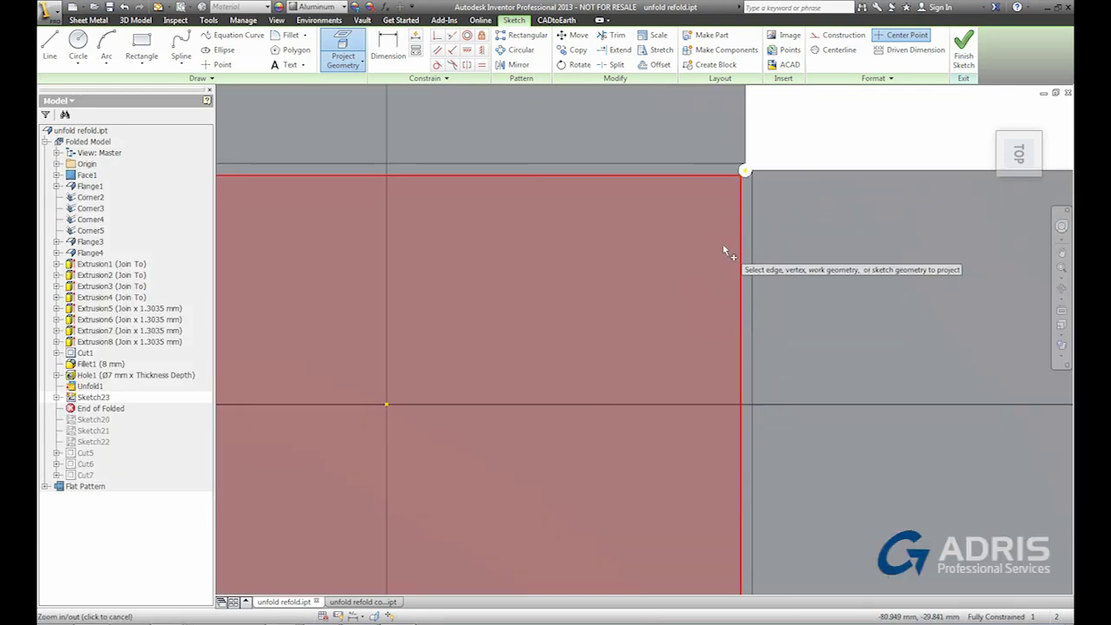
drag(780, 126, 714, 225)
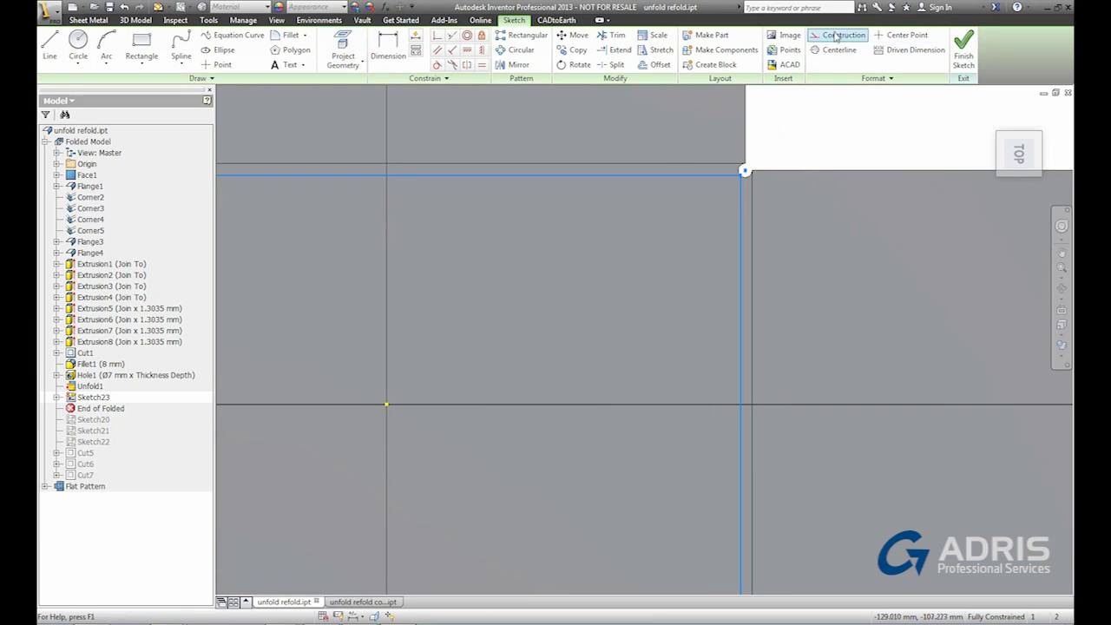
click(835, 38)
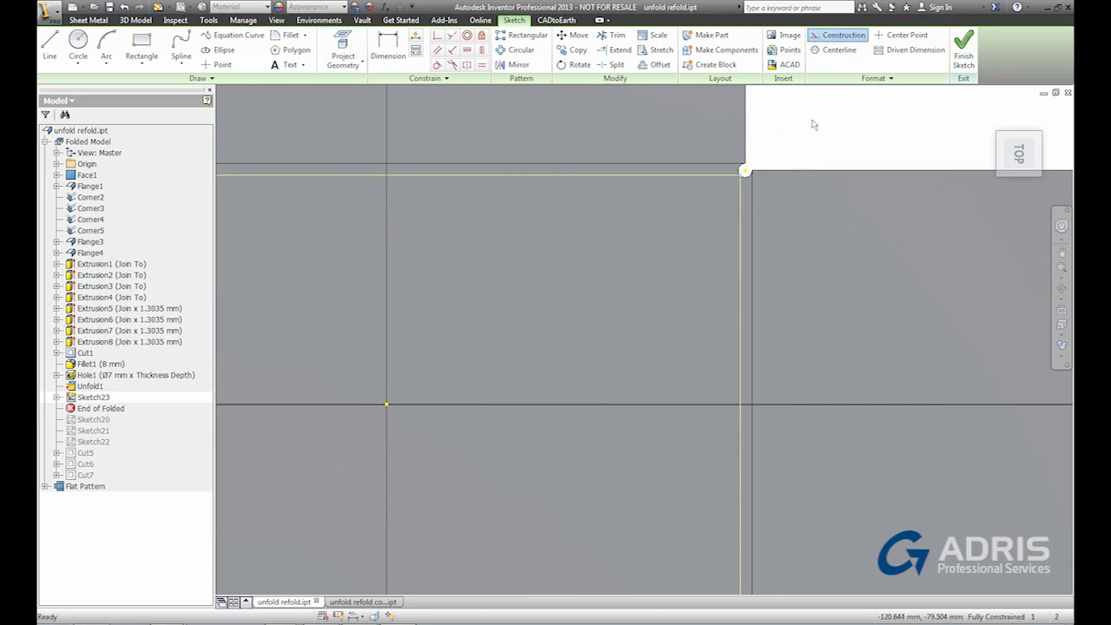
Draw a Three Point Center square, 40 × 40 mm at 135°, centred on the panel corner.
click(142, 59)
click(171, 136)
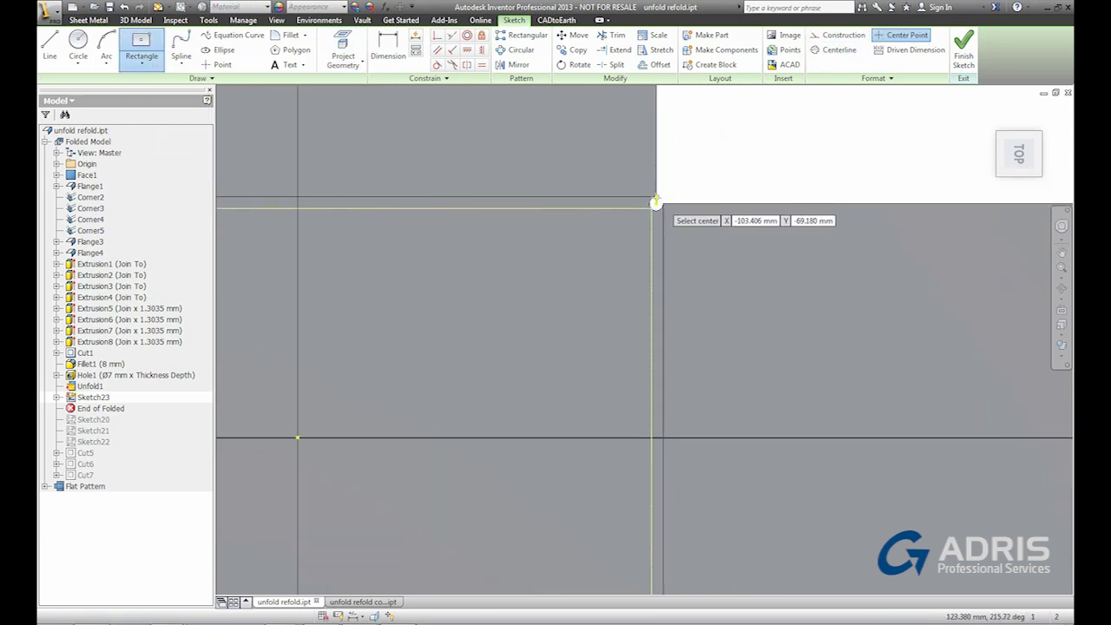
click(655, 204)
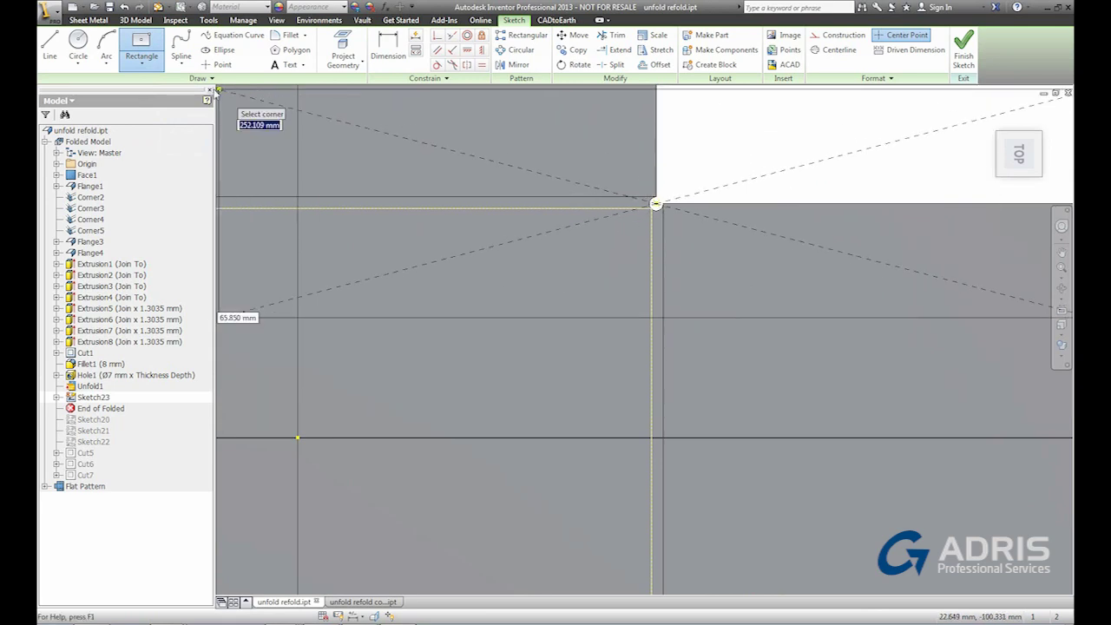
click(133, 59)
click(171, 159)
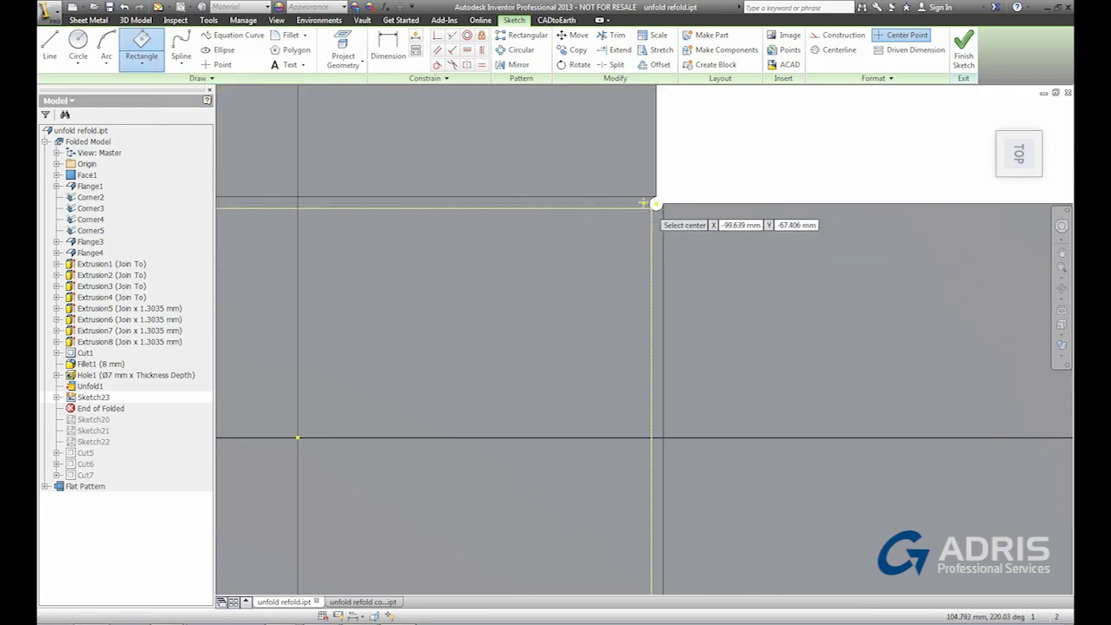
click(655, 204)
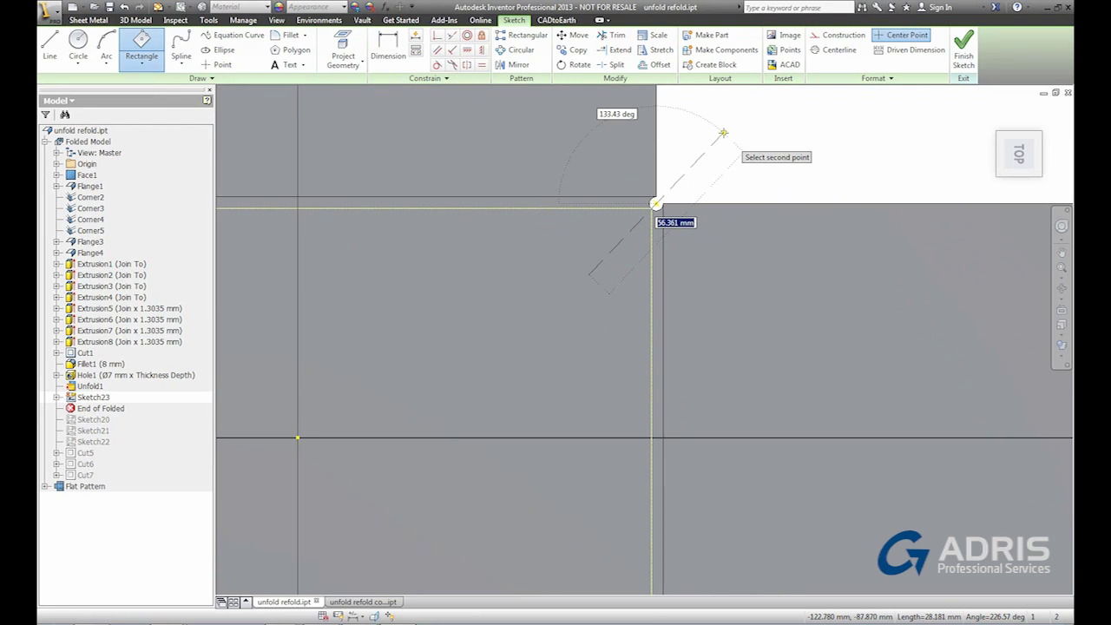
text(35)
key(Tab)
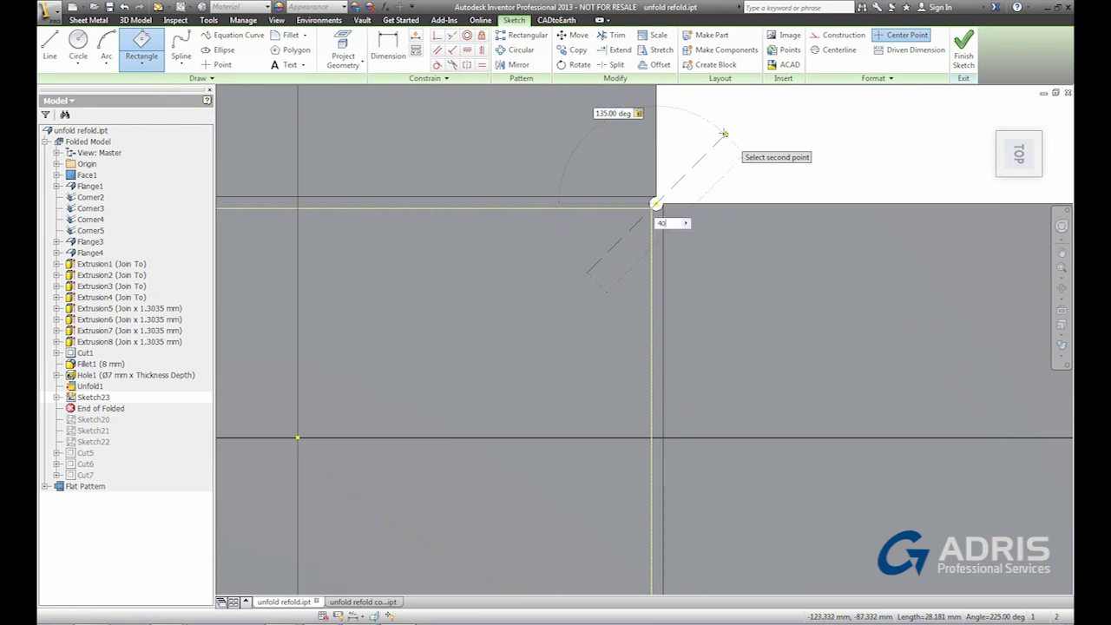
key(Return)
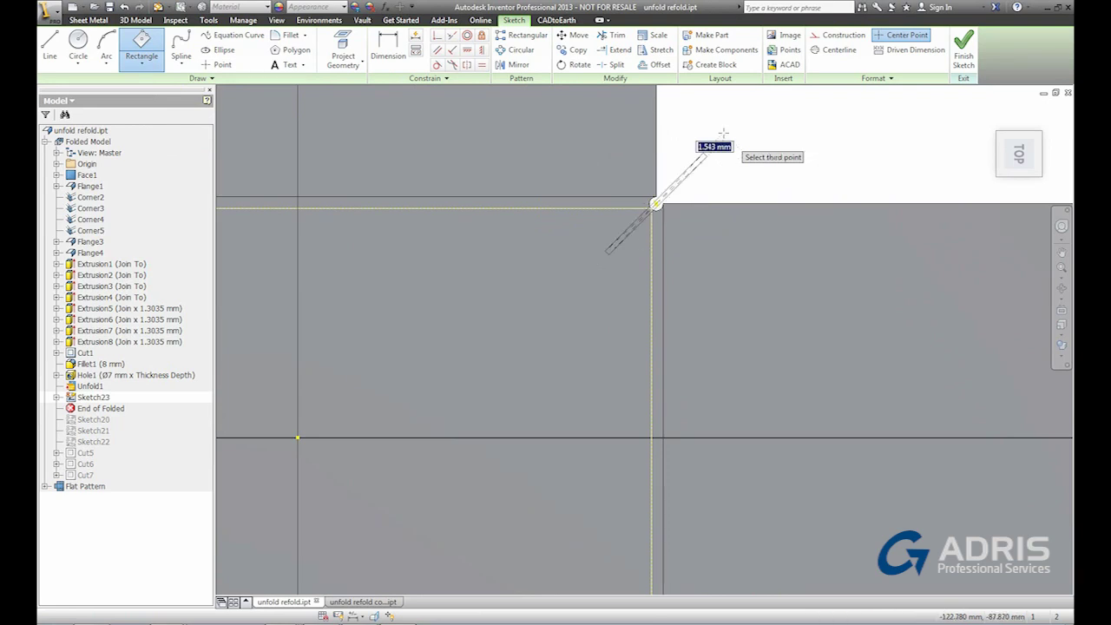
key(Return)
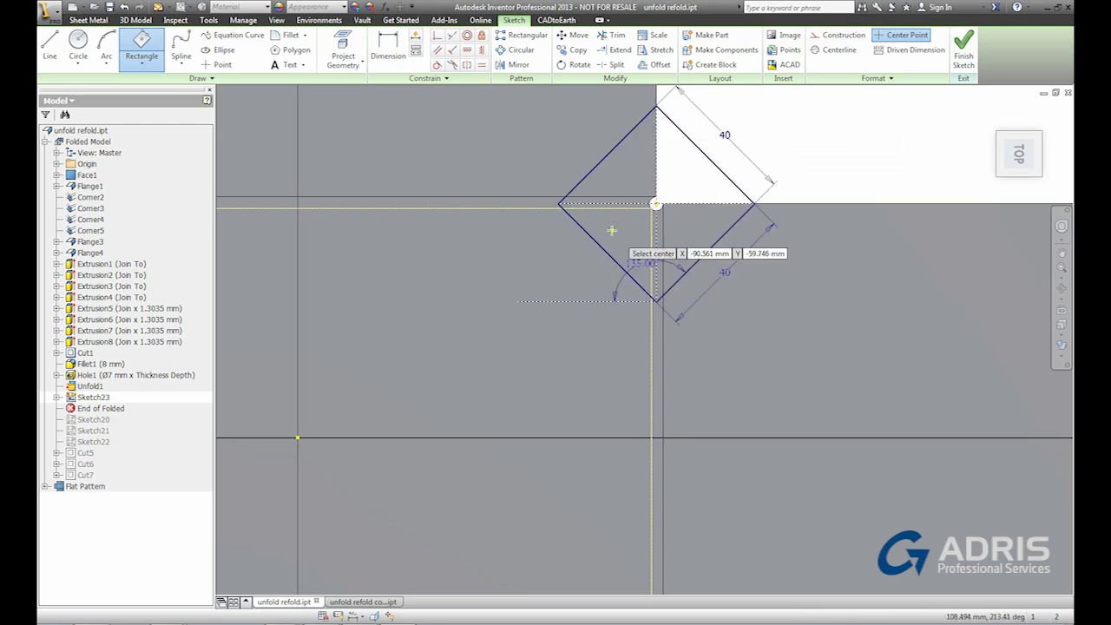
Finish the sketch and cut the rotated 40 mm square through the blank as Cut8.
right_drag(733, 149, 732, 228)
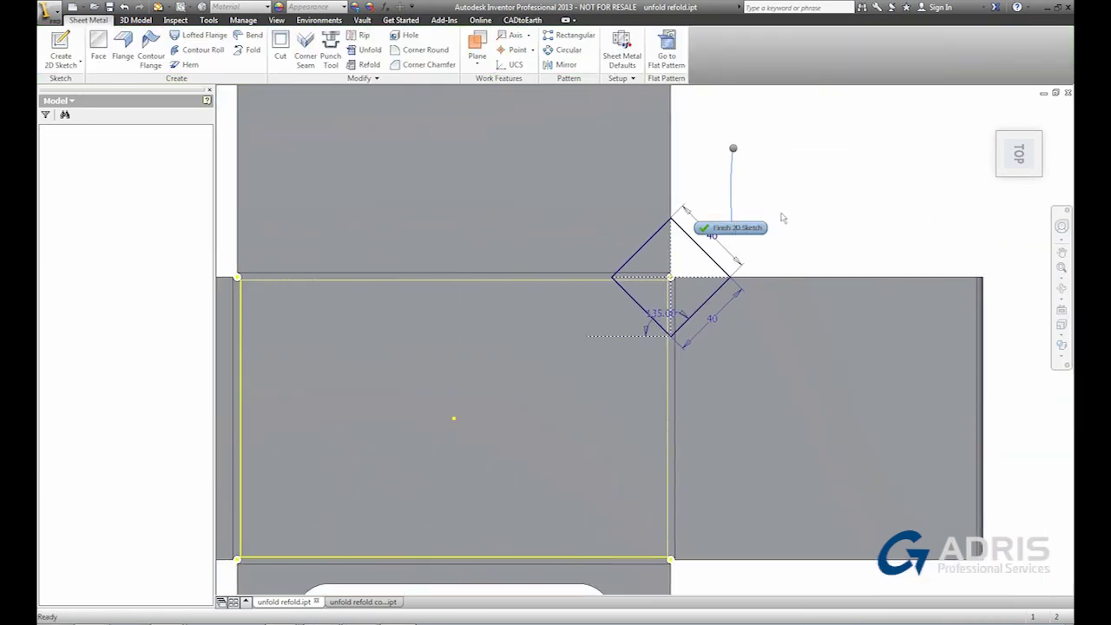
shift+middle_drag(725, 274, 720, 334)
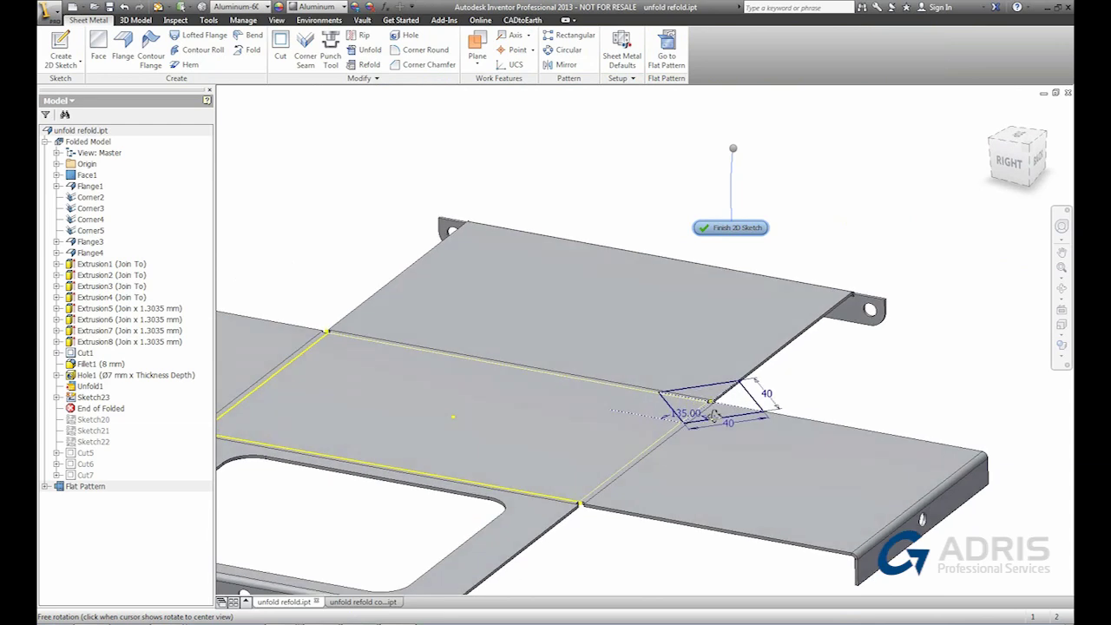
click(280, 48)
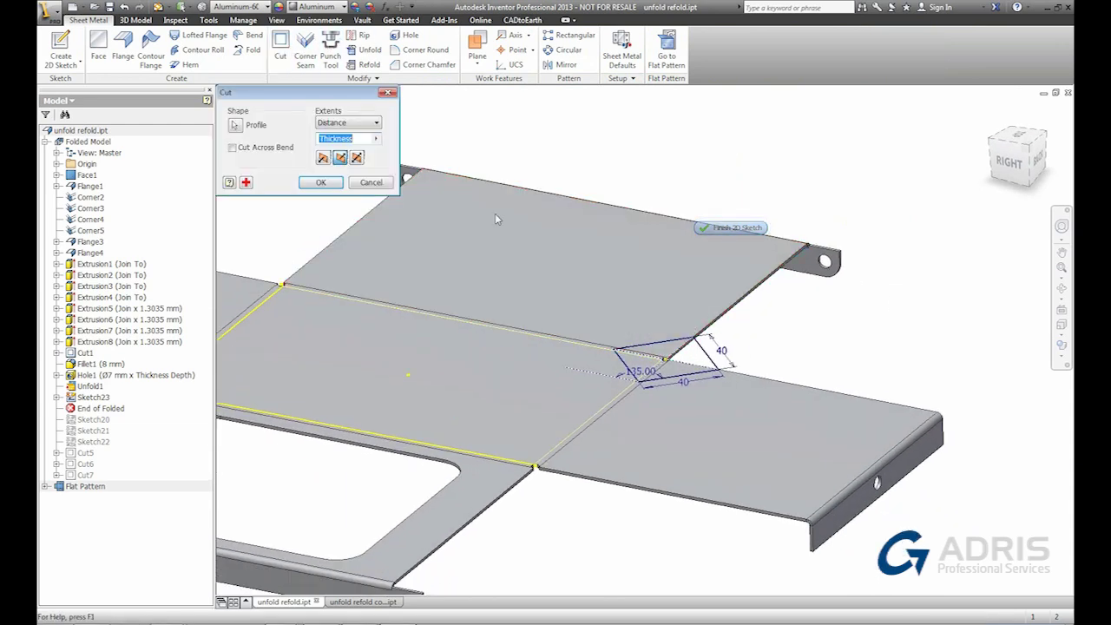
click(320, 183)
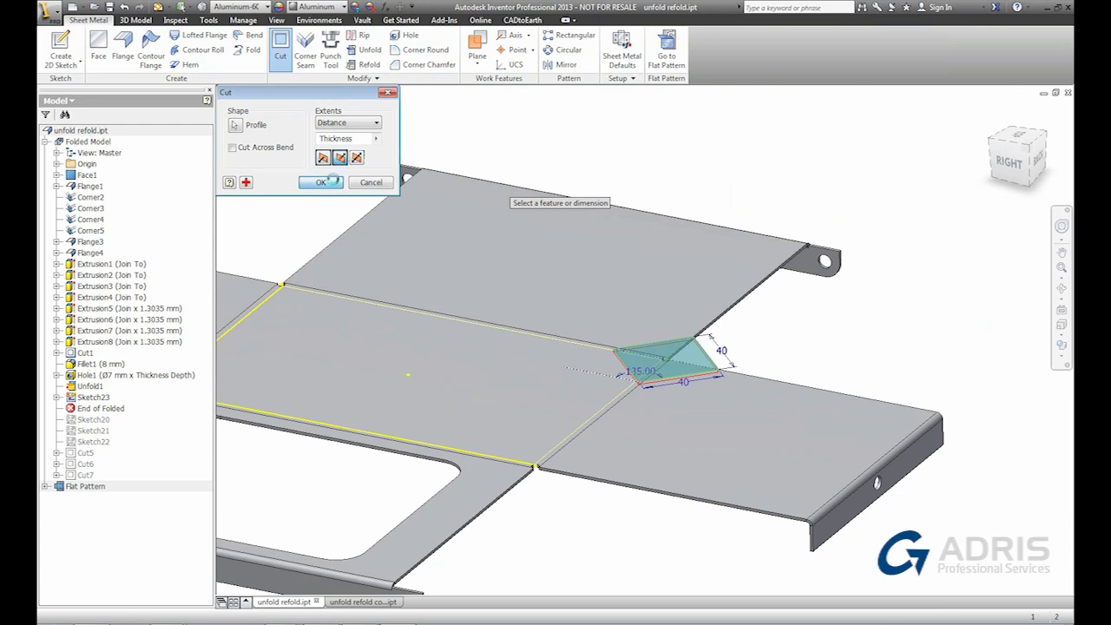
click(333, 182)
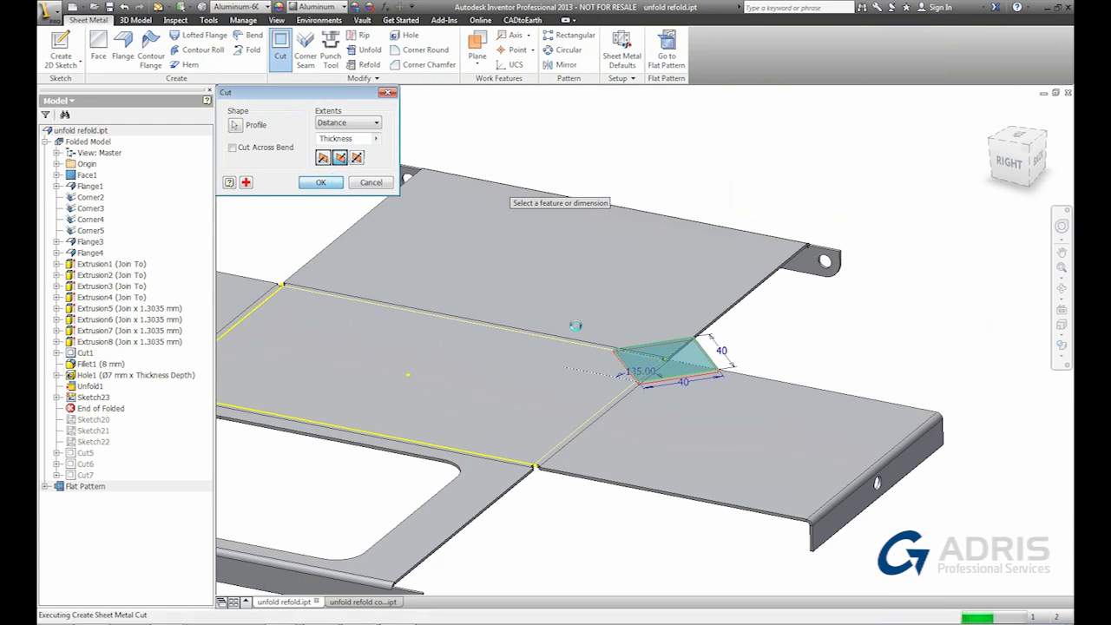
mouse_move(398, 272)
shift+middle_down()
mouse_move(568, 399)
mouse_move(496, 335)
shift+middle_up()
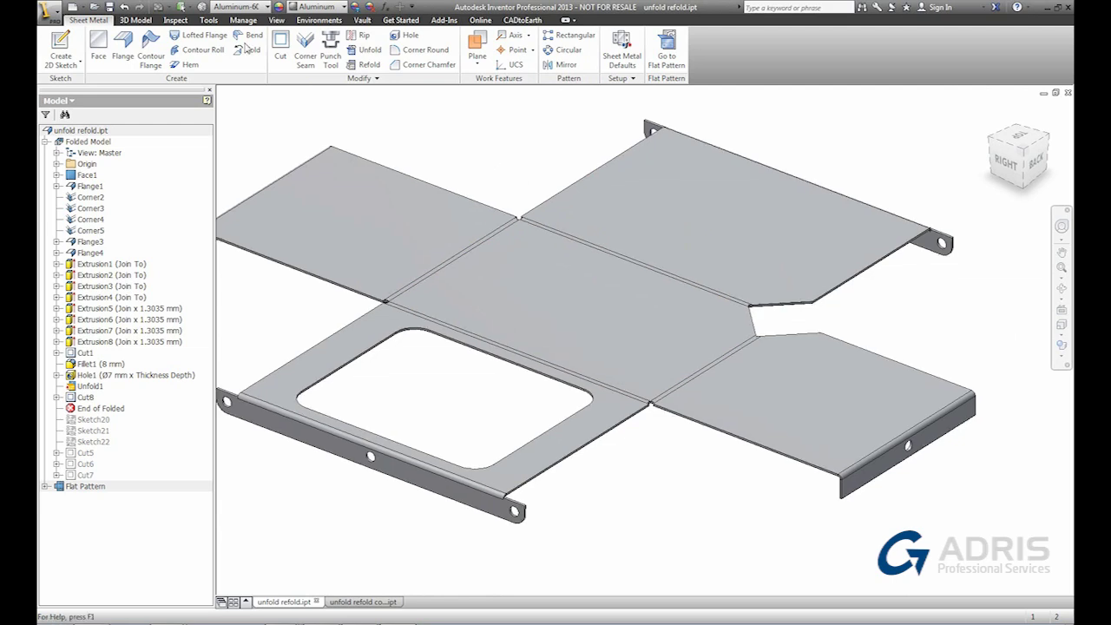
Mirror Cut8 across the XZ Plane.
click(565, 65)
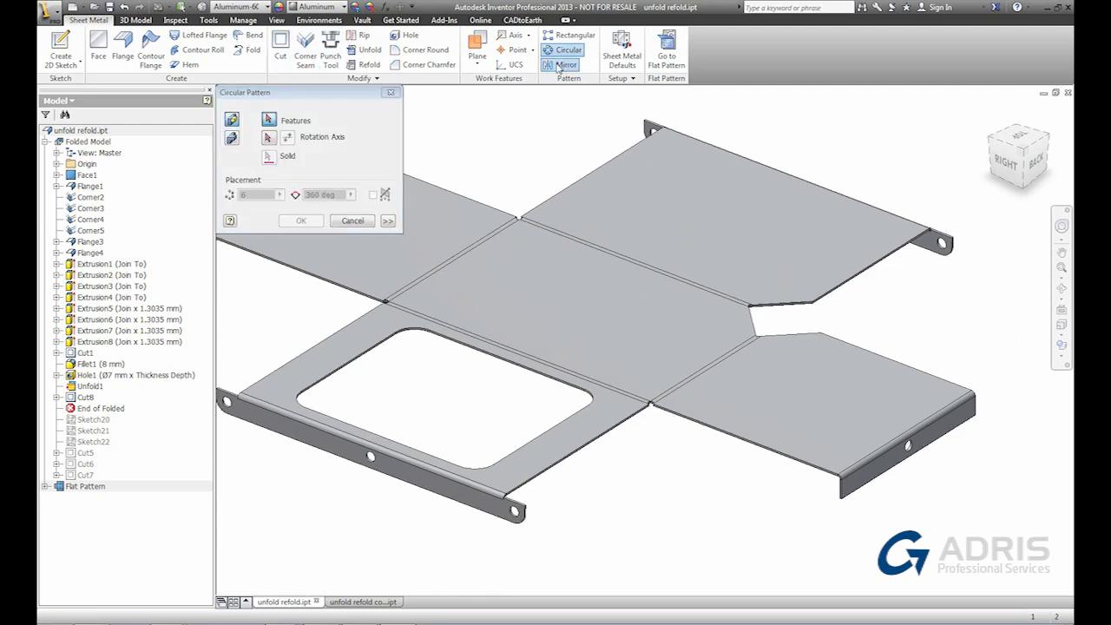
click(768, 317)
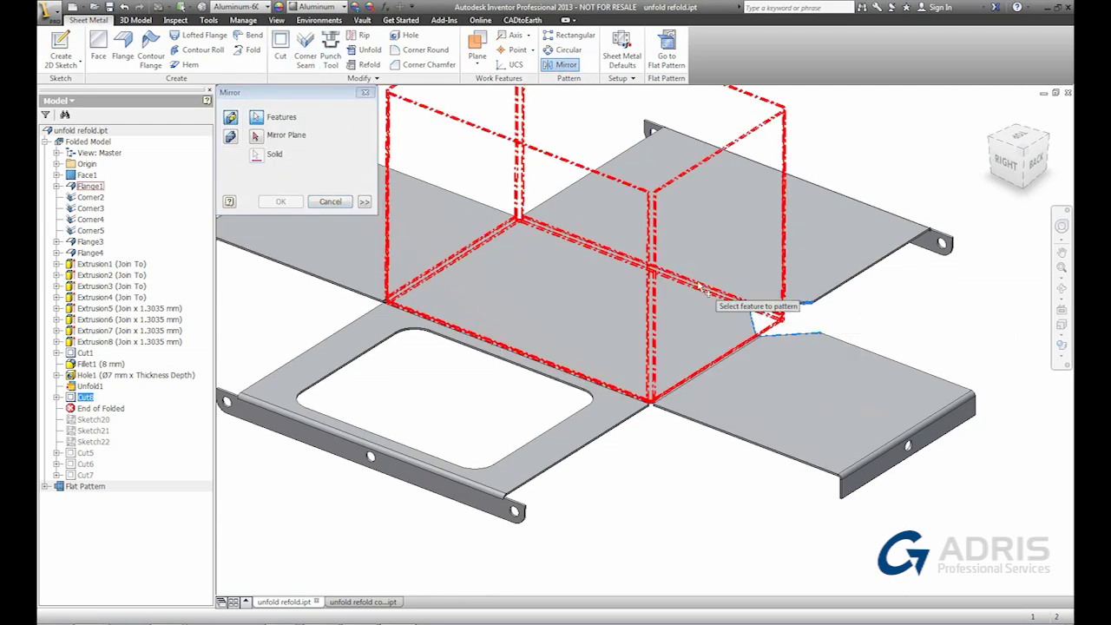
right_click(866, 306)
click(906, 308)
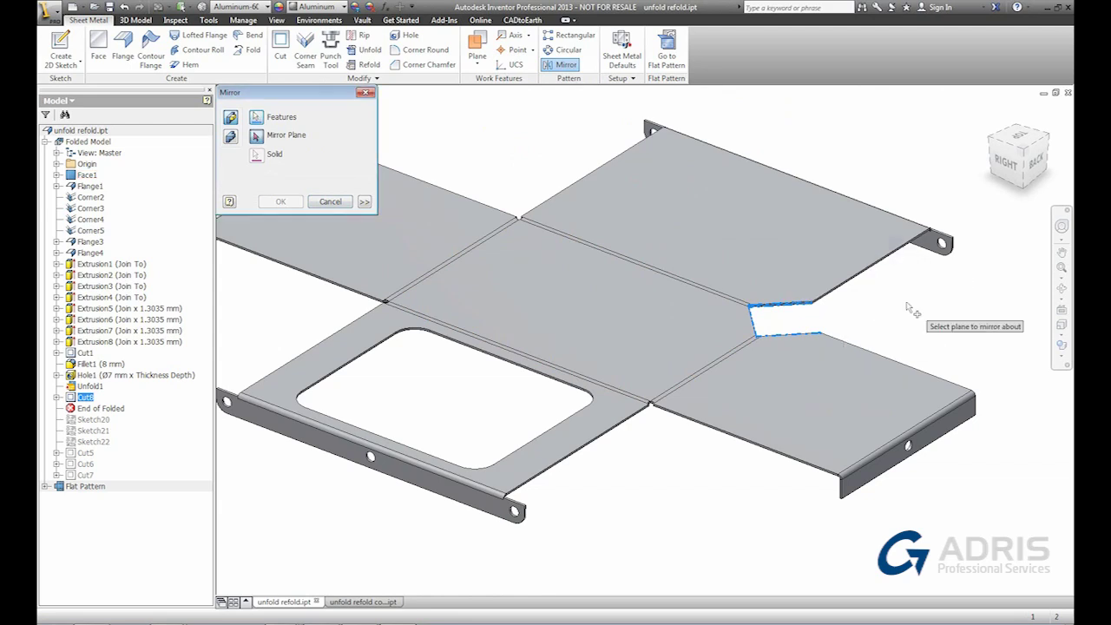
click(56, 164)
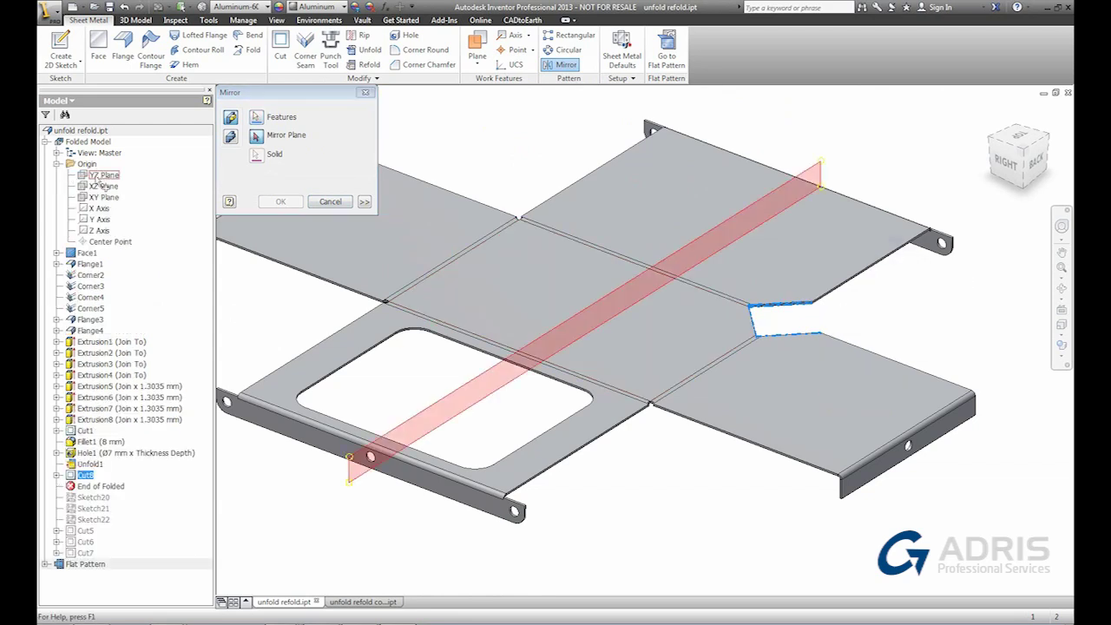
click(103, 186)
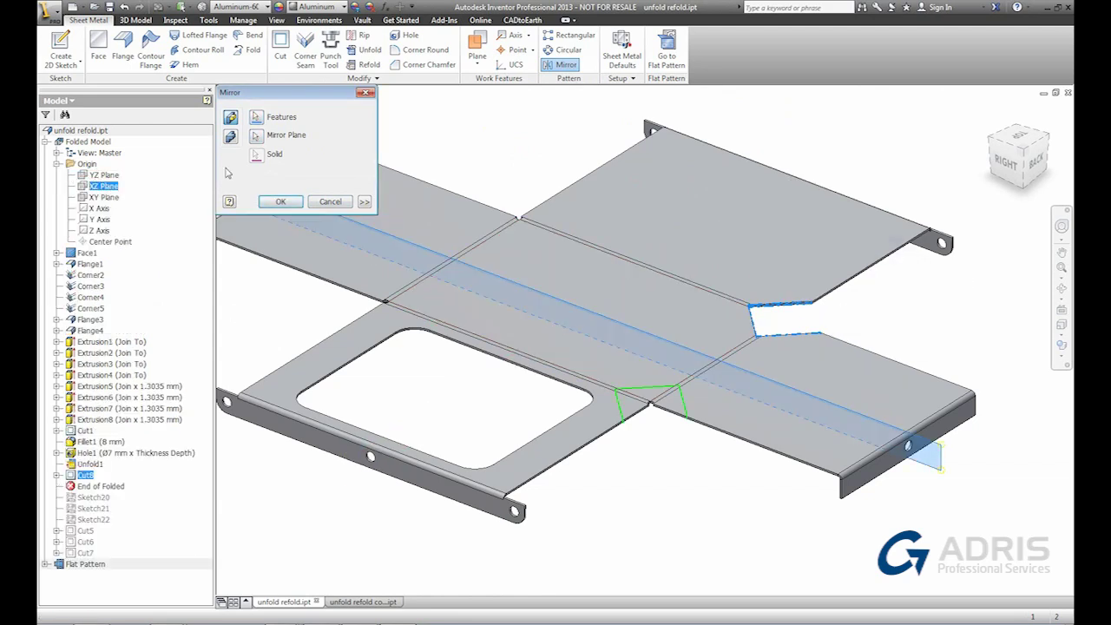
click(276, 202)
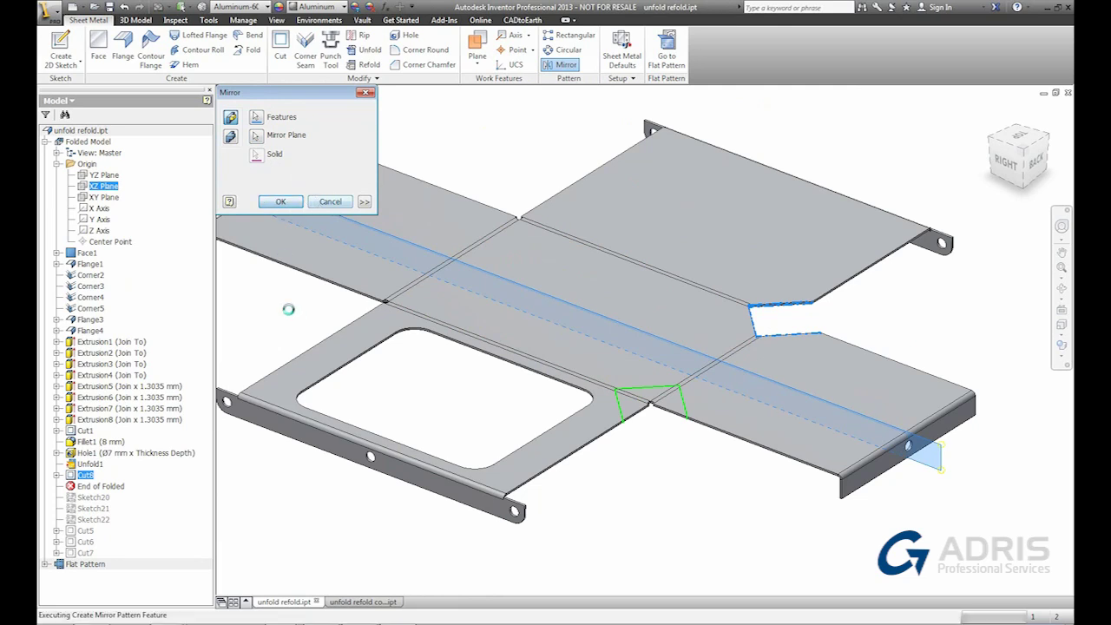
Mirror Cut8 and Mirror1 together across the YZ Plane.
click(566, 64)
click(684, 402)
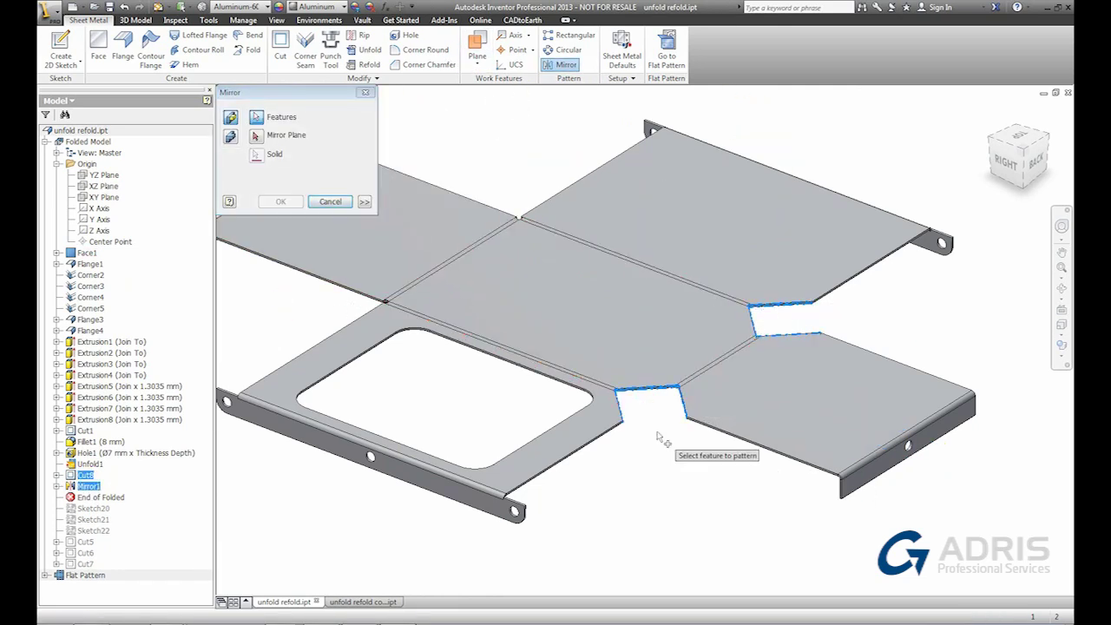
right_click(660, 447)
click(669, 466)
click(93, 175)
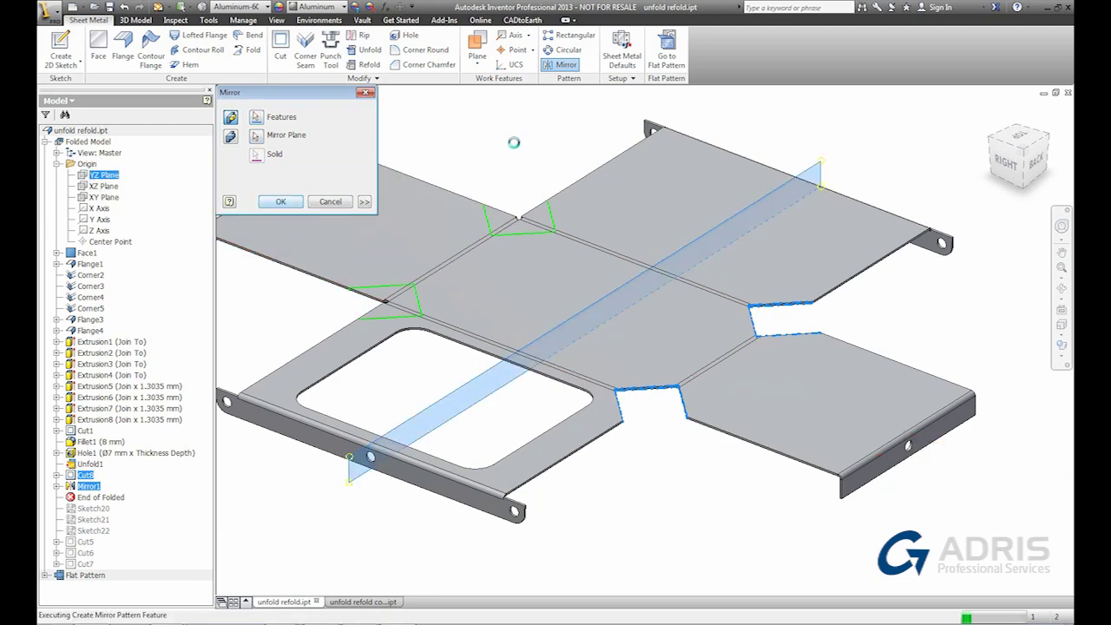
middle_drag(513, 144, 556, 172)
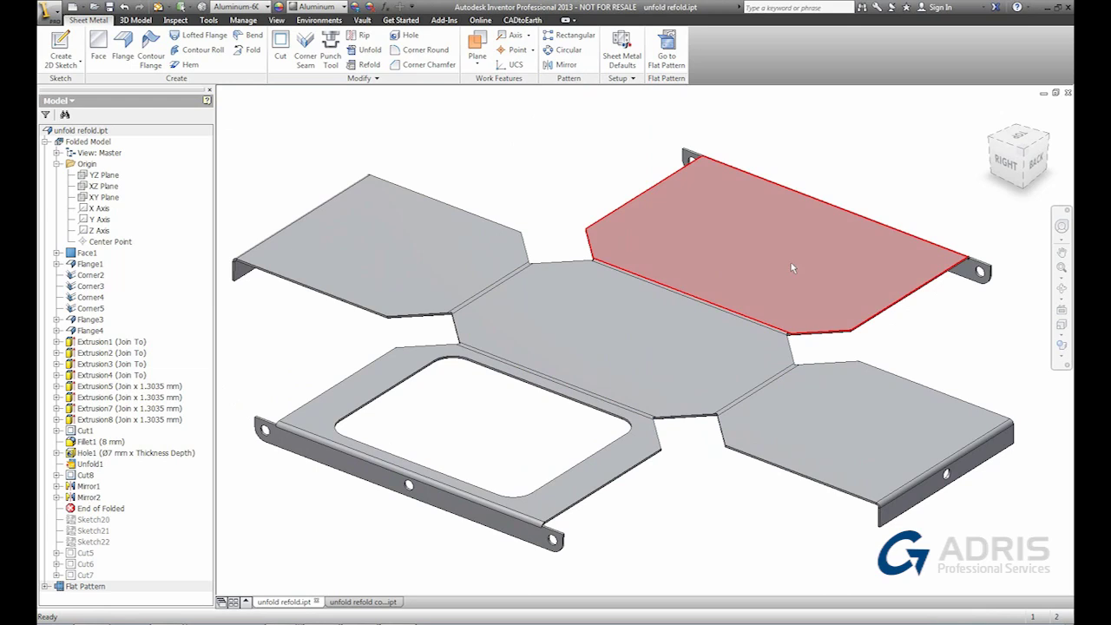
click(1023, 155)
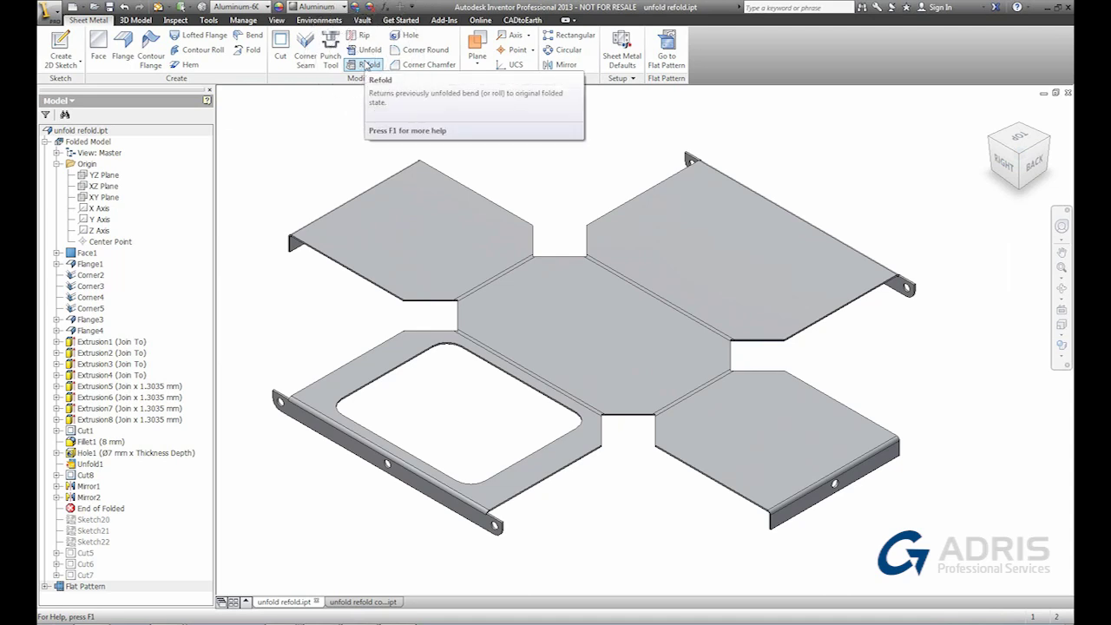
click(366, 65)
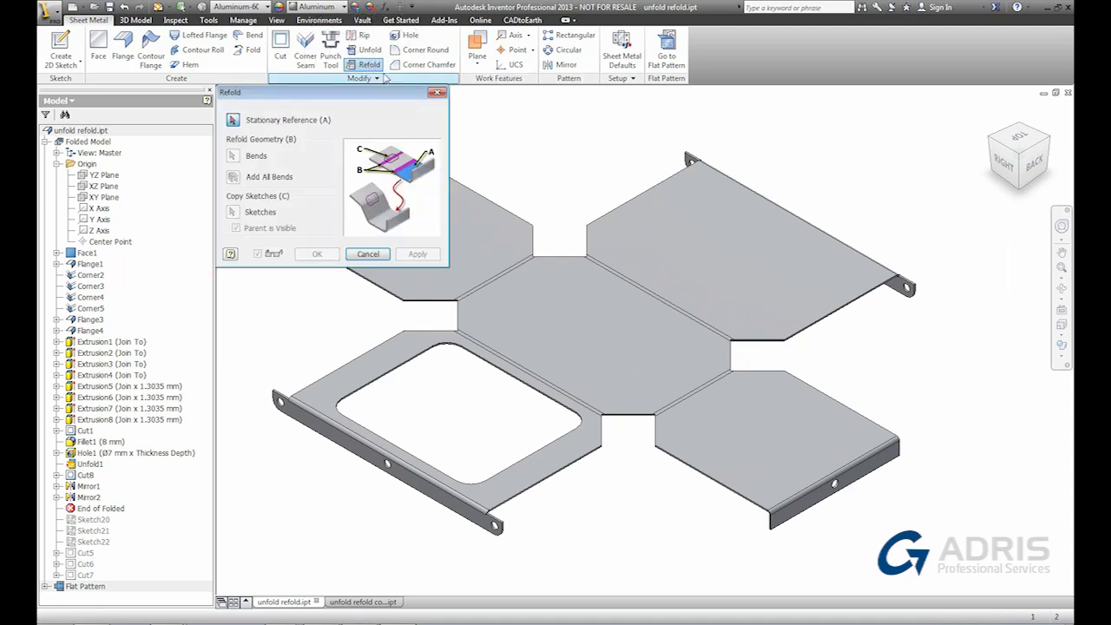
click(584, 328)
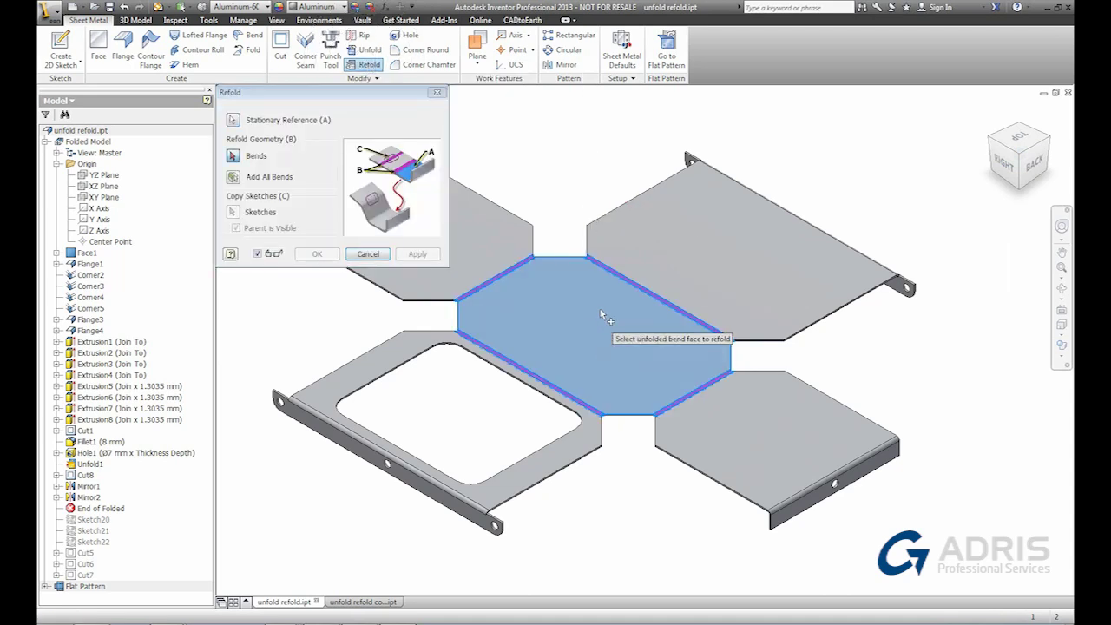
click(527, 268)
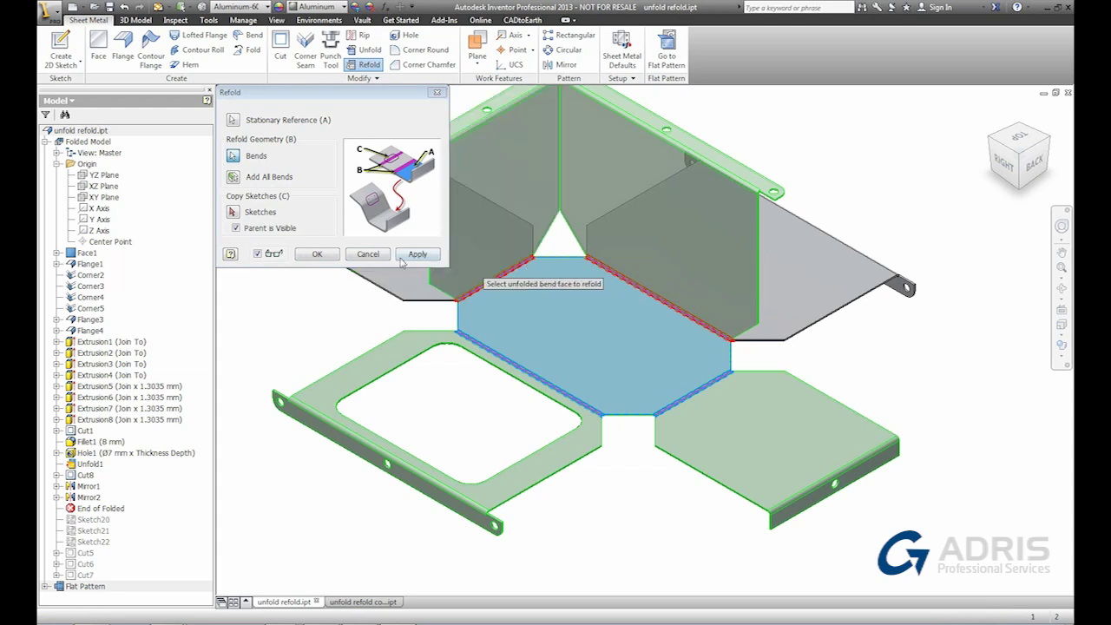
click(361, 255)
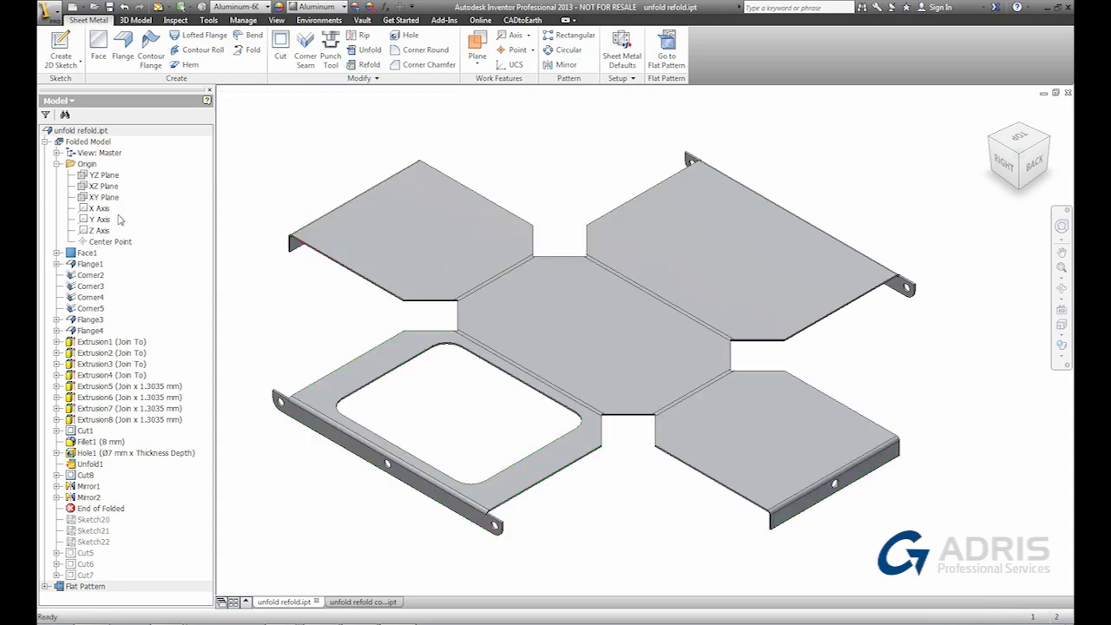
Refold the notched blank using Refold Feature on Unfold1.
right_click(88, 467)
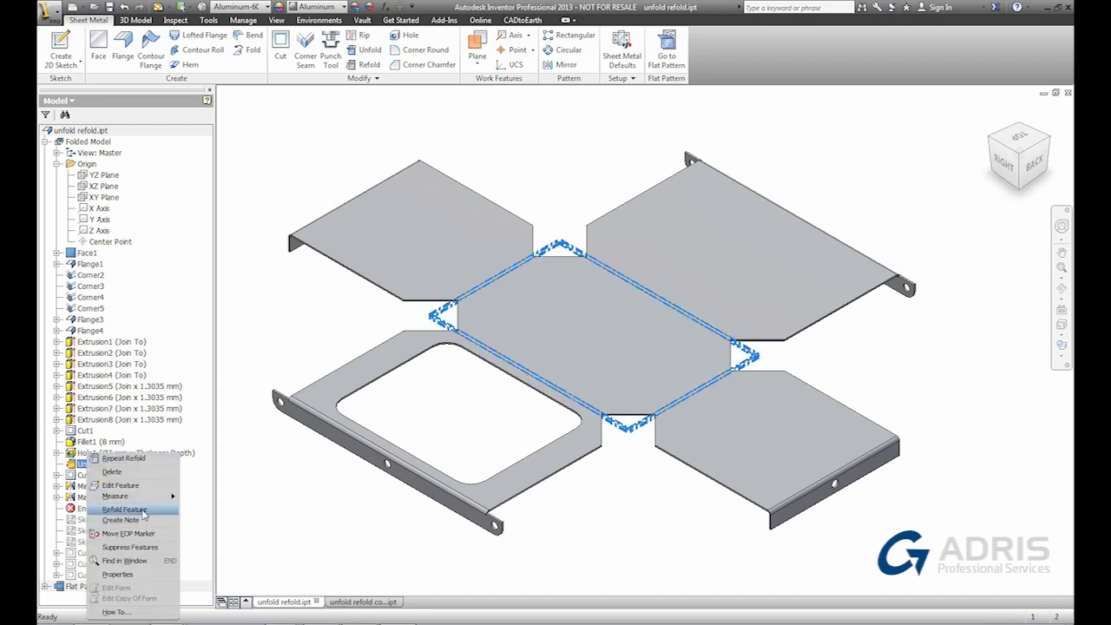
click(124, 510)
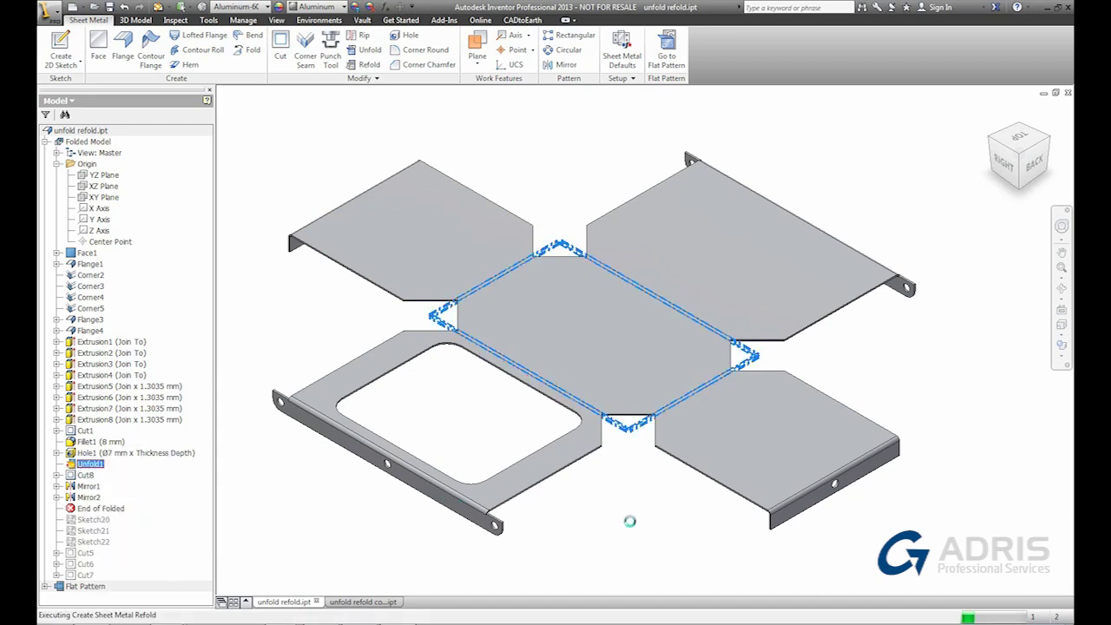